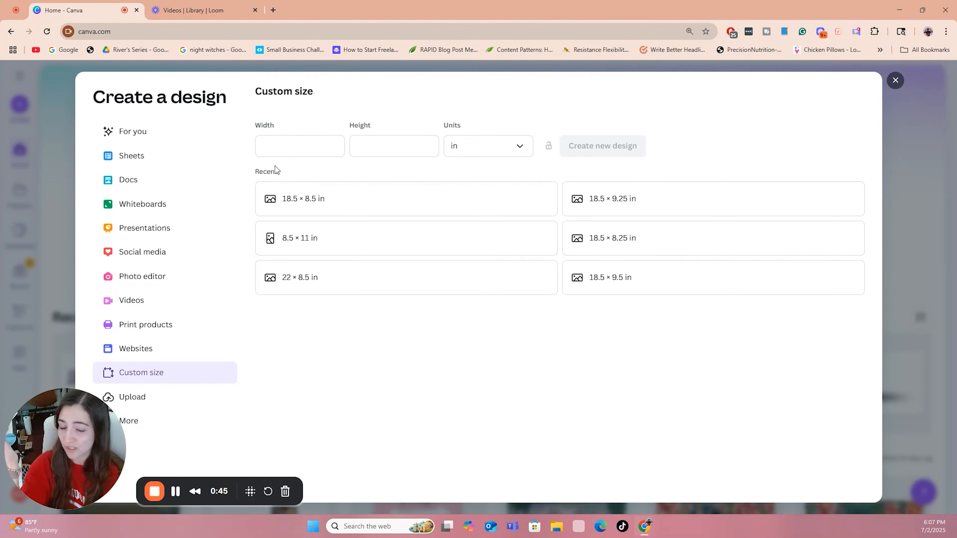
Create a new custom-size design 18.5 in wide and 8.25 in high
{"action": "left_click", "coordinate": [286, 151]}
{"action": "type", "text": "18.5"}
{"action": "left_click", "coordinate": [374, 150]}
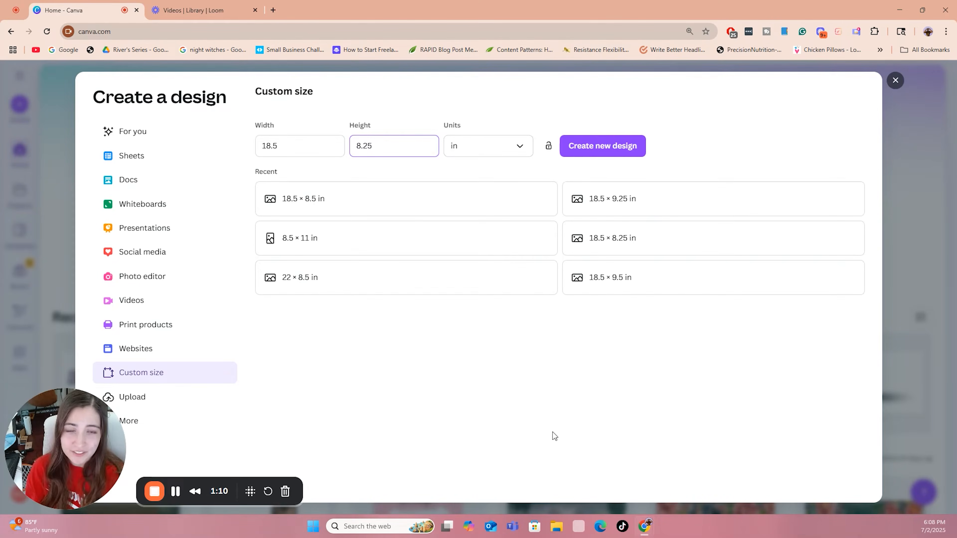
{"action": "left_click", "coordinate": [569, 446]}
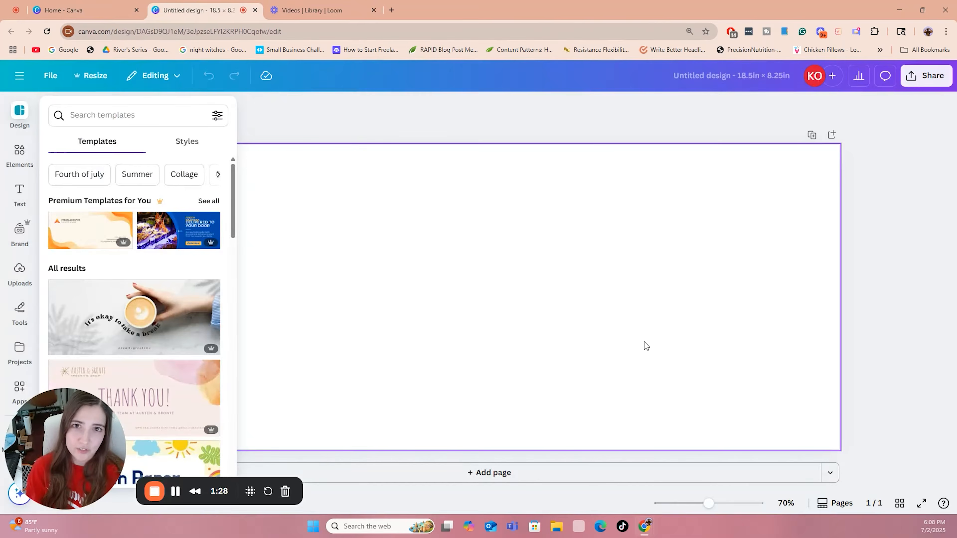
Find the uploaded illustration of the couple in the lavender field and add it to the page
{"action": "left_click", "coordinate": [19, 271]}
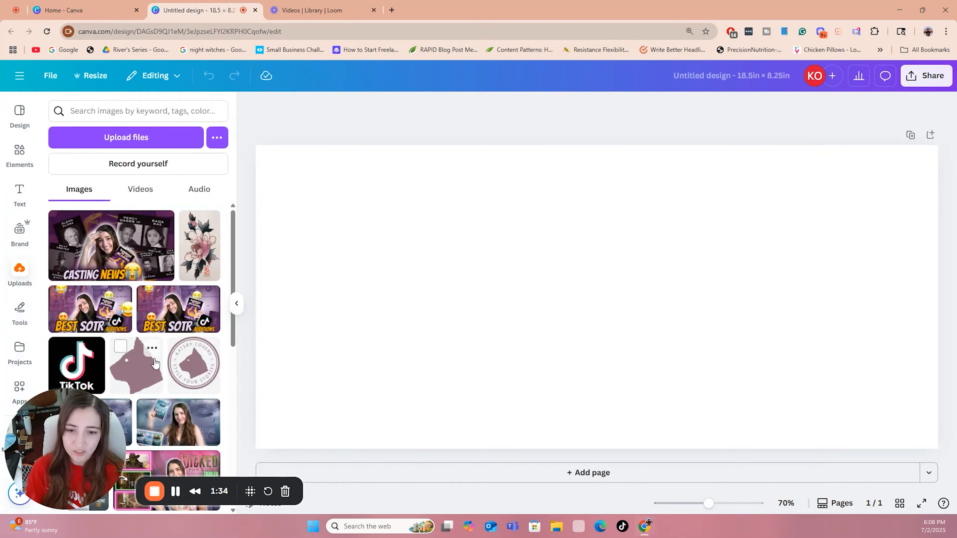
{"action": "scroll", "coordinate": [201, 367], "scroll_direction": "down", "scroll_amount": 10}
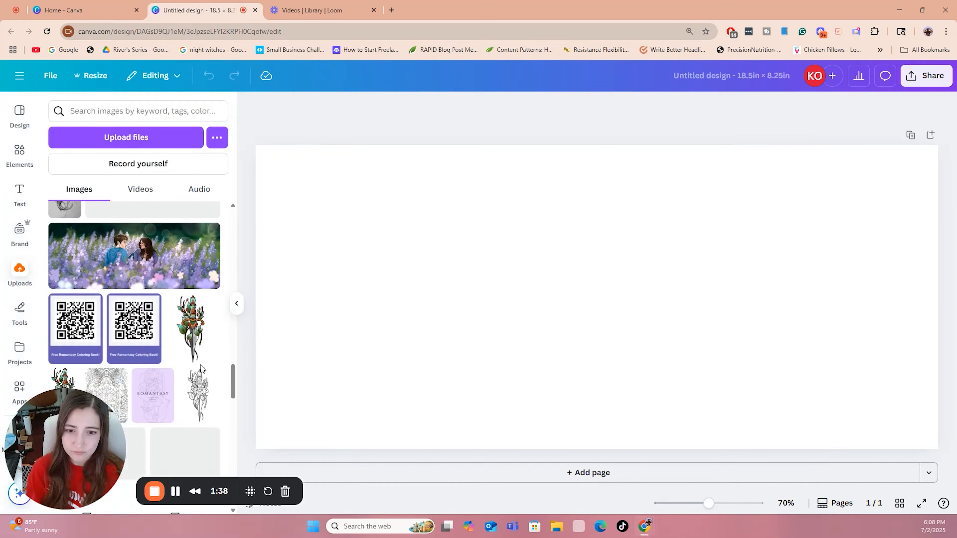
{"action": "scroll", "coordinate": [201, 367], "scroll_direction": "up", "scroll_amount": 2}
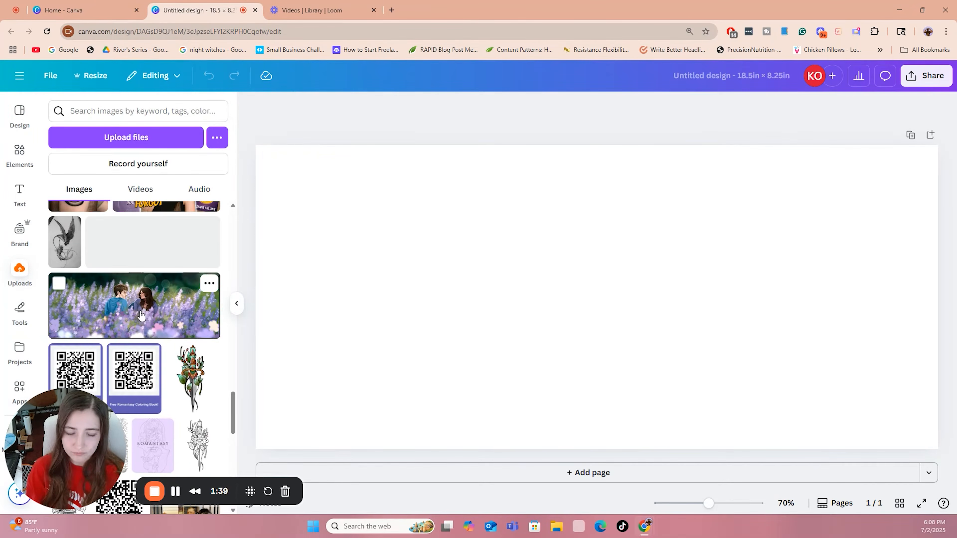
{"action": "left_click", "coordinate": [176, 334]}
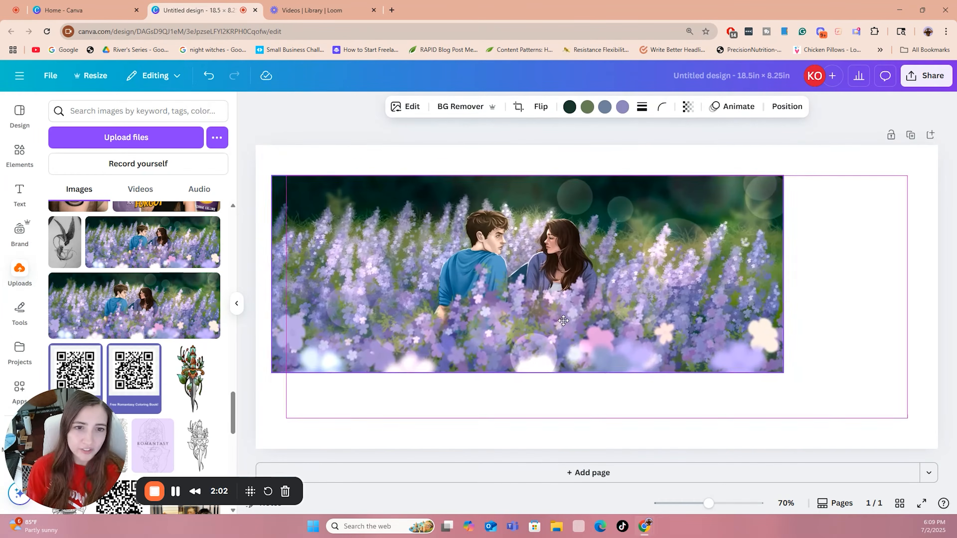
Enlarge the lavender field illustration to fill the whole page and position it so the couple sits near the middle
{"action": "left_click_drag", "start_coordinate": [745, 360], "coordinate": [955, 460]}
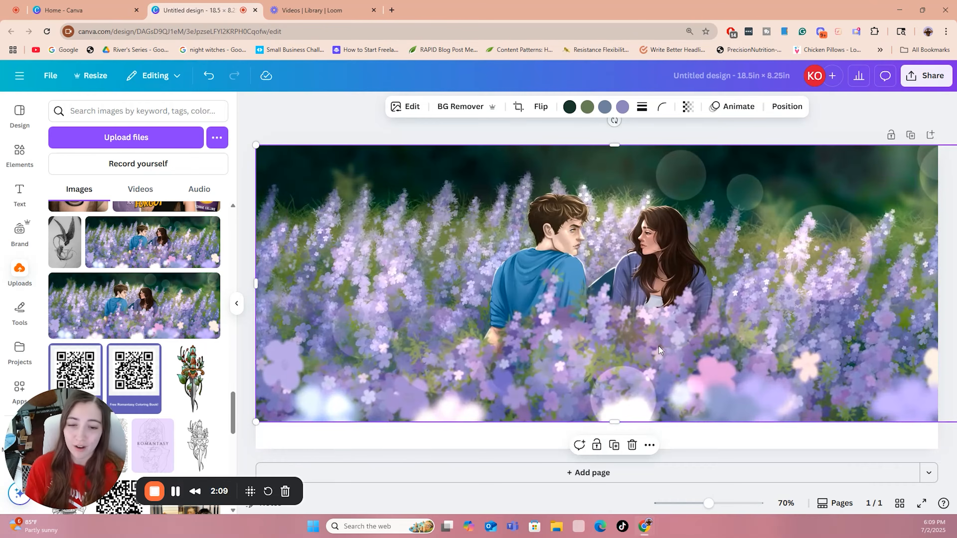
{"action": "left_click_drag", "start_coordinate": [640, 344], "coordinate": [604, 367]}
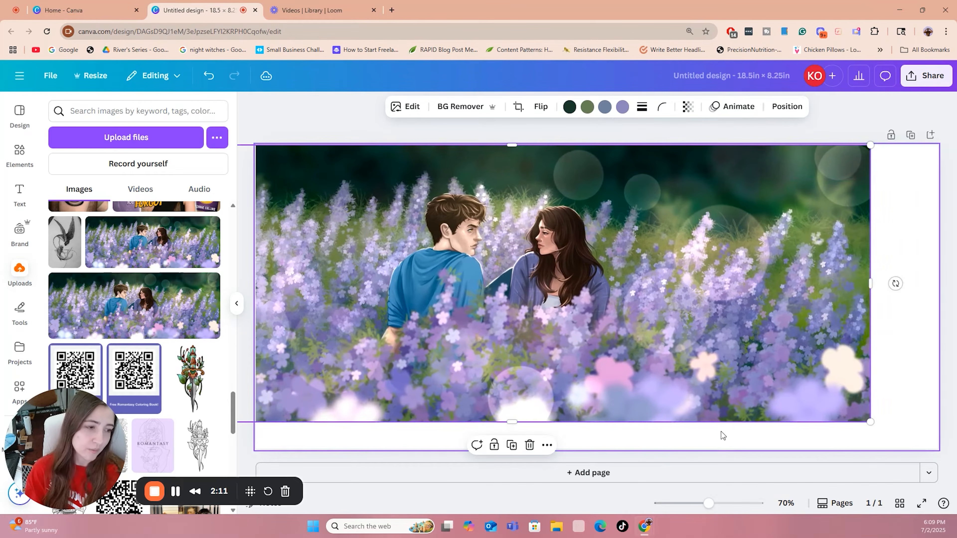
{"action": "left_click_drag", "start_coordinate": [870, 422], "coordinate": [941, 452]}
{"action": "left_click_drag", "start_coordinate": [549, 362], "coordinate": [598, 360]}
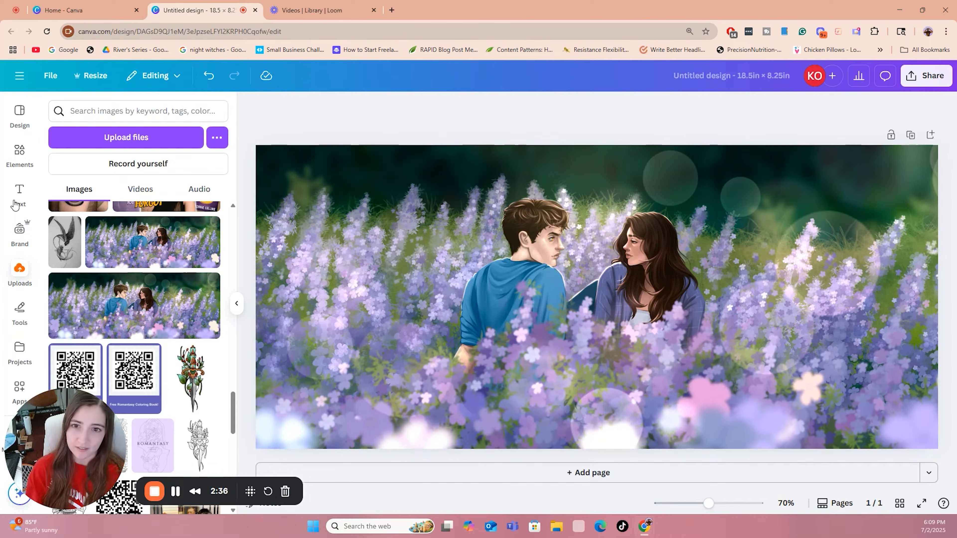
Add a square shape to the page and move it over the man in the illustration
{"action": "left_click", "coordinate": [24, 155]}
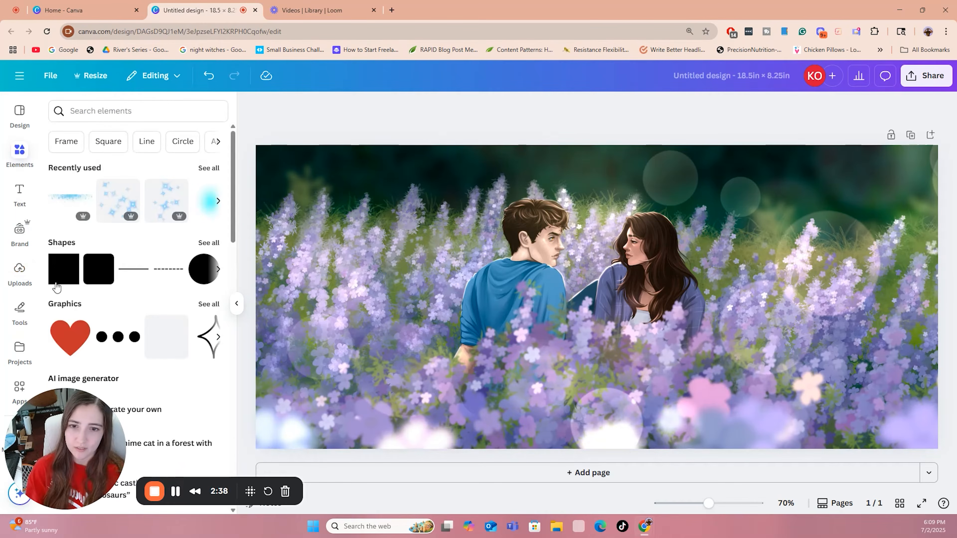
{"action": "left_click", "coordinate": [64, 268]}
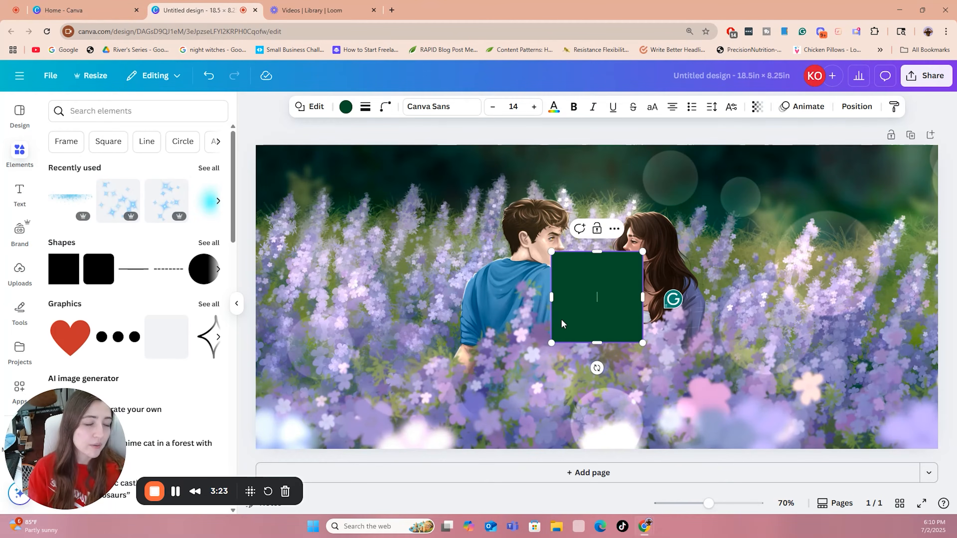
{"action": "left_click_drag", "start_coordinate": [604, 312], "coordinate": [521, 318]}
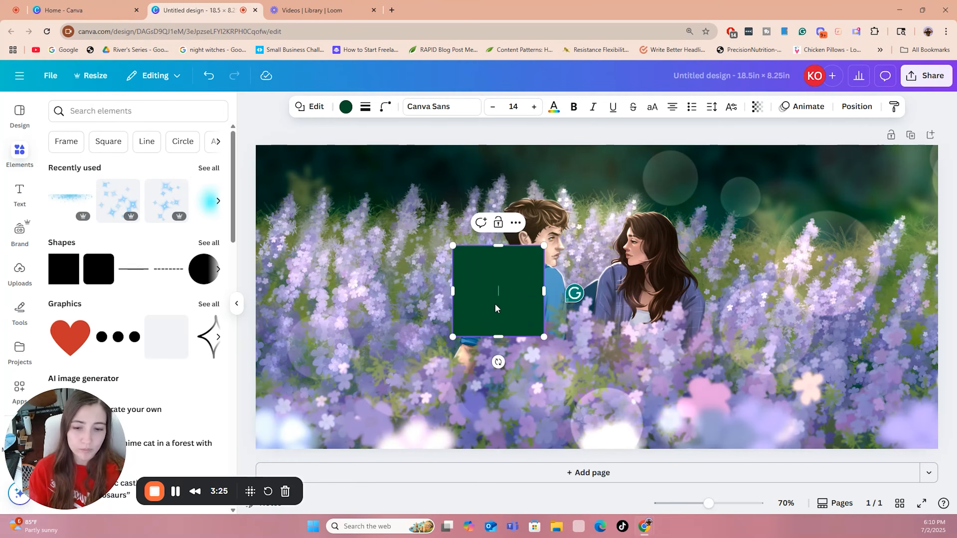
Set the square's width to 1.35 in and height to 8.25 in, and align the strip with the page's full height
{"action": "left_click", "coordinate": [856, 106]}
{"action": "left_click", "coordinate": [49, 364]}
{"action": "type", "text": "1"}
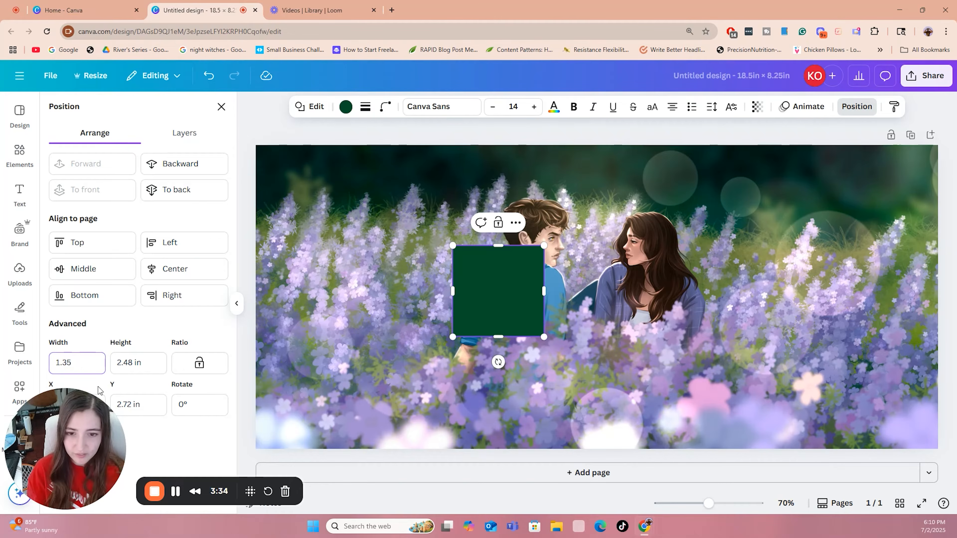
{"action": "type", "text": ".35"}
{"action": "left_click", "coordinate": [111, 365]}
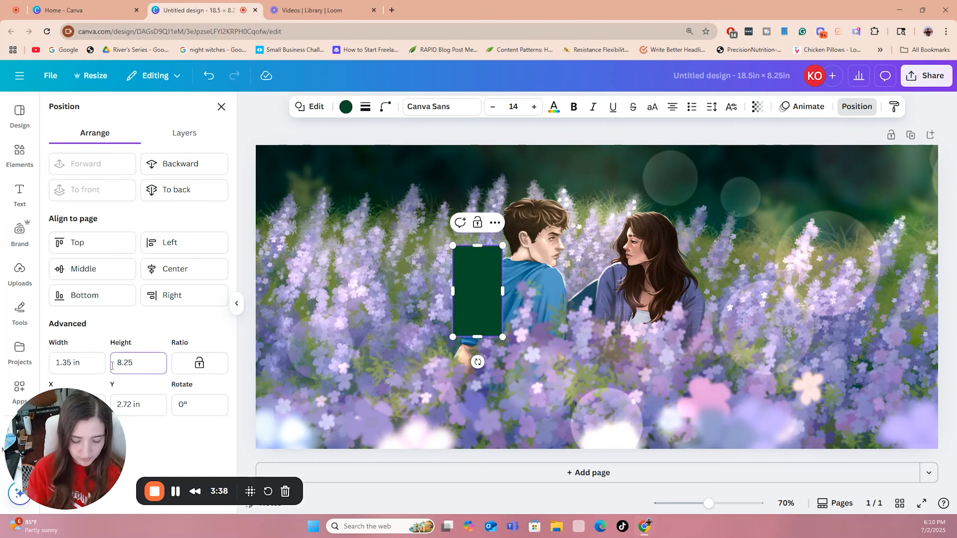
{"action": "key", "text": "Return"}
{"action": "left_click_drag", "start_coordinate": [467, 374], "coordinate": [491, 249]}
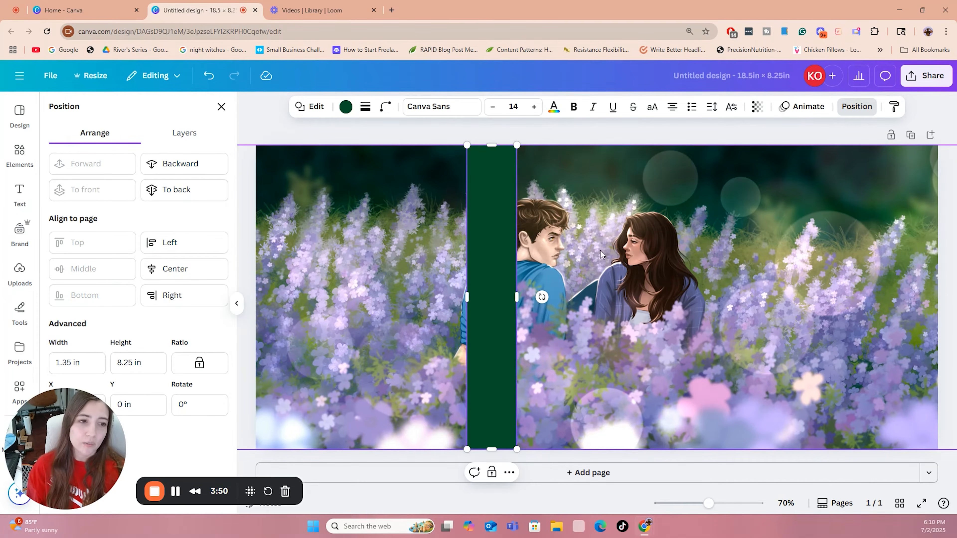
Set the green strip's transparency to 61 and shift it slightly left over the man's back
{"action": "left_click", "coordinate": [757, 107]}
{"action": "left_click_drag", "start_coordinate": [786, 152], "coordinate": [751, 158]}
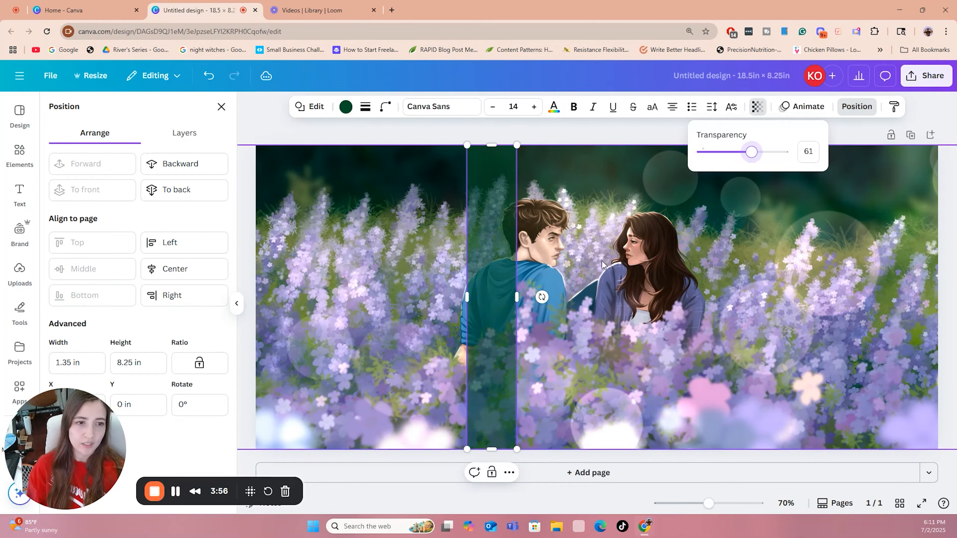
{"action": "left_click", "coordinate": [520, 270]}
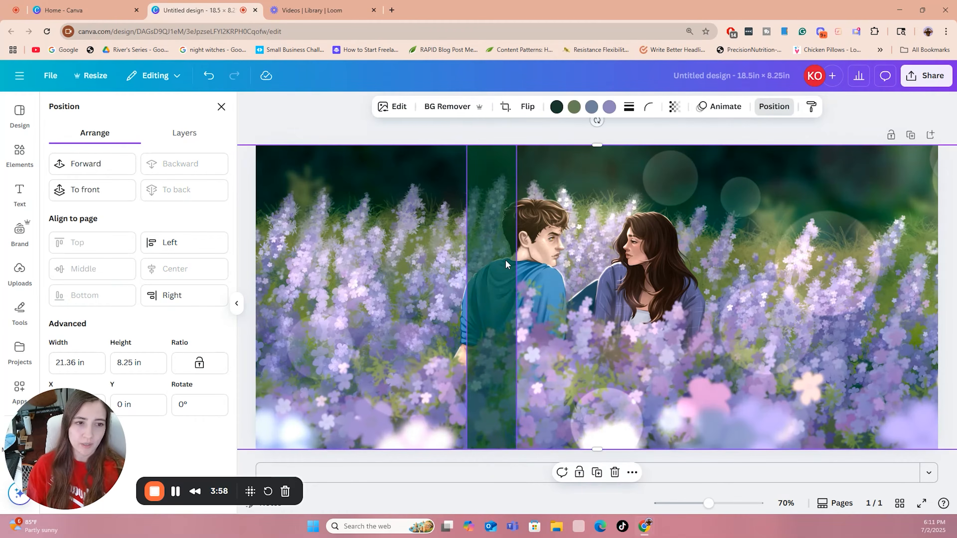
{"action": "mouse_move", "coordinate": [498, 277]}
{"action": "left_mouse_down"}
{"action": "mouse_move", "coordinate": [677, 276]}
{"action": "mouse_move", "coordinate": [486, 280]}
{"action": "left_mouse_up"}
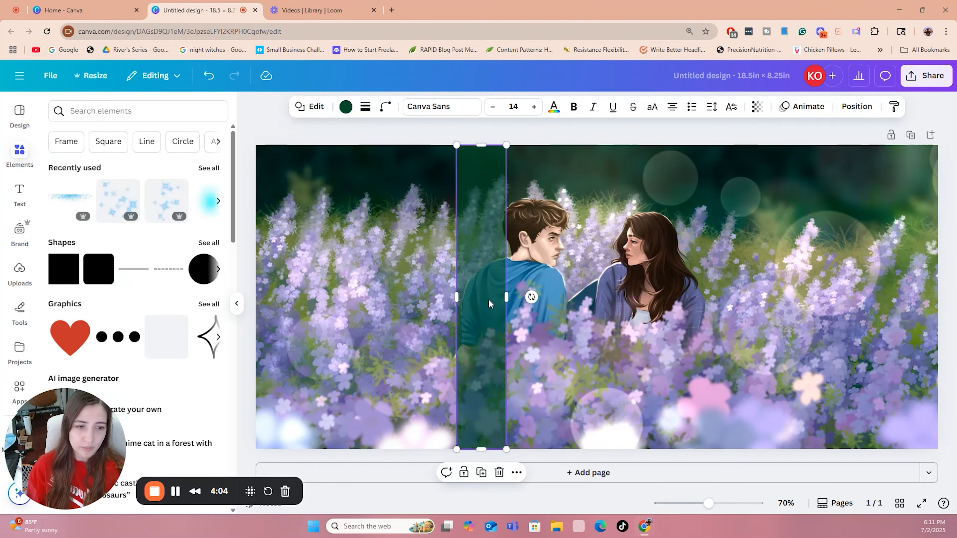
Duplicate the green strip, place the copy against its right edge and set the copy's width to 1.5 in
{"action": "key", "text": "ctrl+d"}
{"action": "left_click_drag", "start_coordinate": [491, 324], "coordinate": [526, 331]}
{"action": "left_click", "coordinate": [856, 106]}
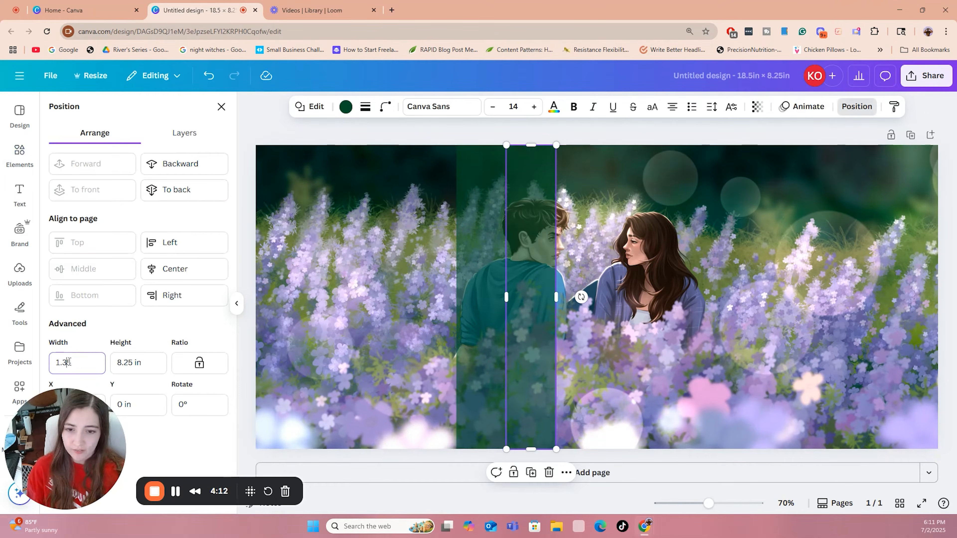
{"action": "left_click", "coordinate": [78, 371]}
{"action": "type", "text": "1.5"}
{"action": "key", "text": "Return"}
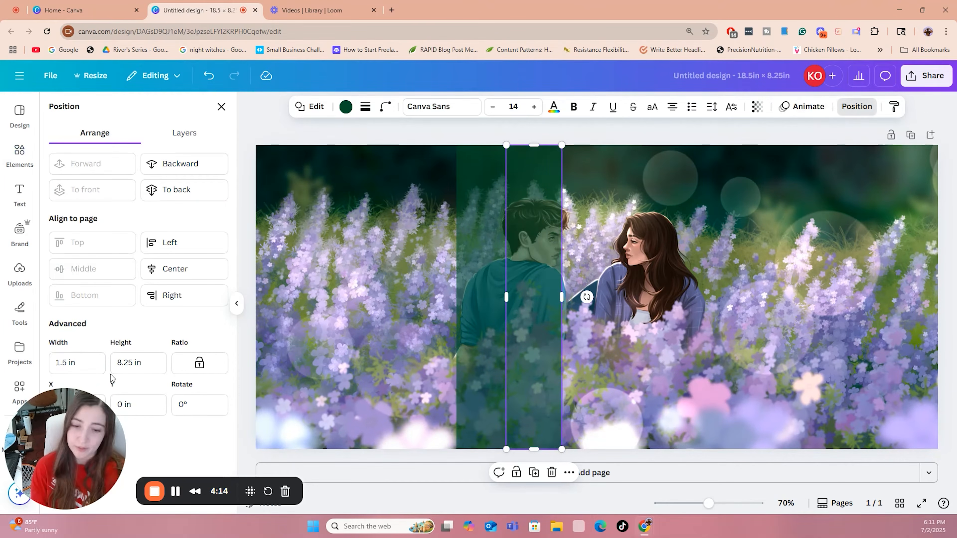
Complete the row with a third and fourth strip placed edge to edge, and widen the fourth strip
{"action": "mouse_move", "coordinate": [526, 325]}
{"action": "left_mouse_down"}
{"action": "mouse_move", "coordinate": [536, 322]}
{"action": "mouse_move", "coordinate": [528, 320]}
{"action": "left_mouse_up"}
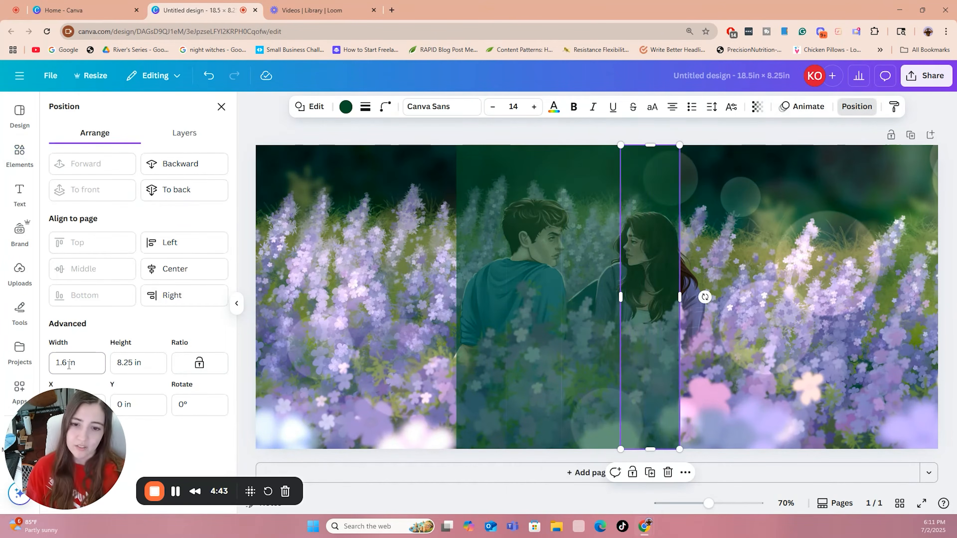
{"action": "left_click_drag", "start_coordinate": [68, 363], "coordinate": [63, 363]}
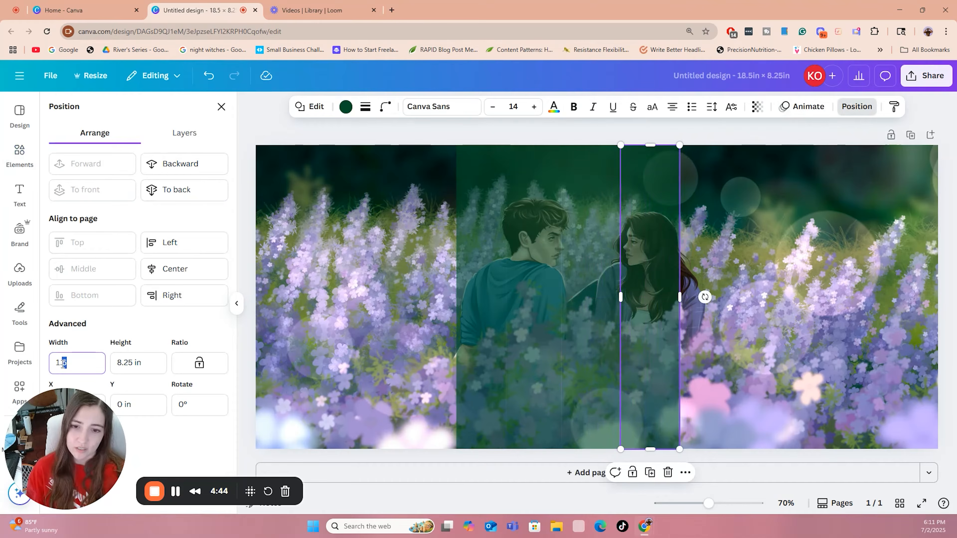
{"action": "key", "text": "Return"}
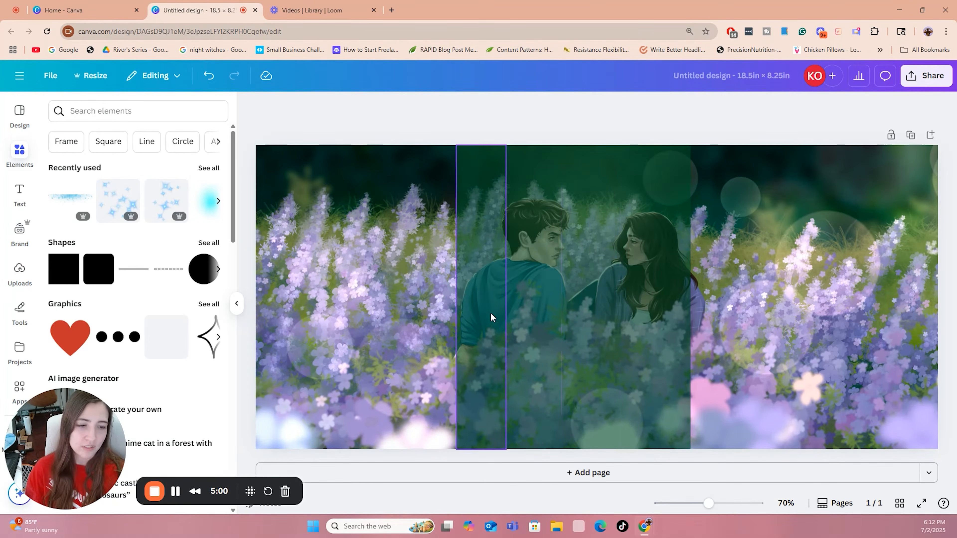
Select all four green strips and shift them together until they cover the couple
{"action": "left_click", "coordinate": [484, 320]}
{"action": "key", "text": "ctrl+a"}
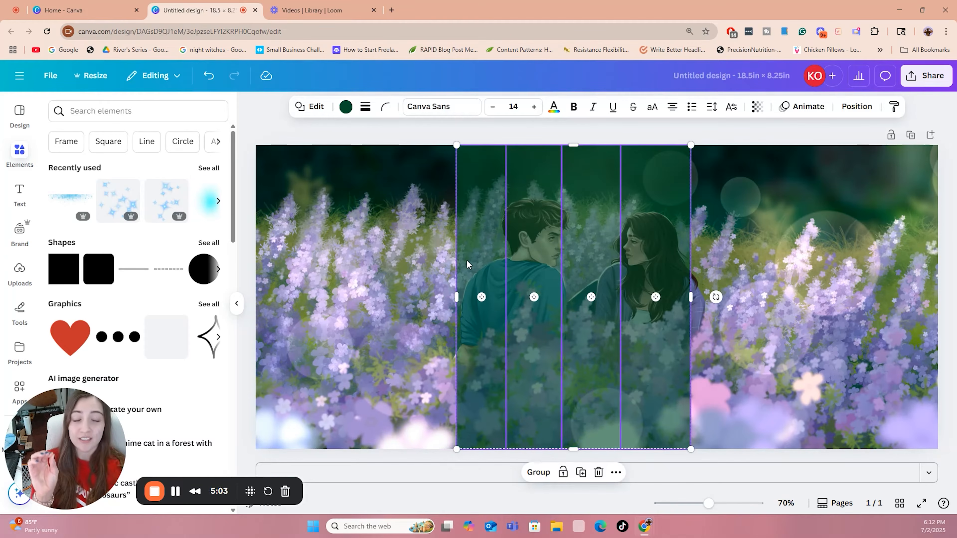
{"action": "left_click_drag", "start_coordinate": [531, 397], "coordinate": [488, 397]}
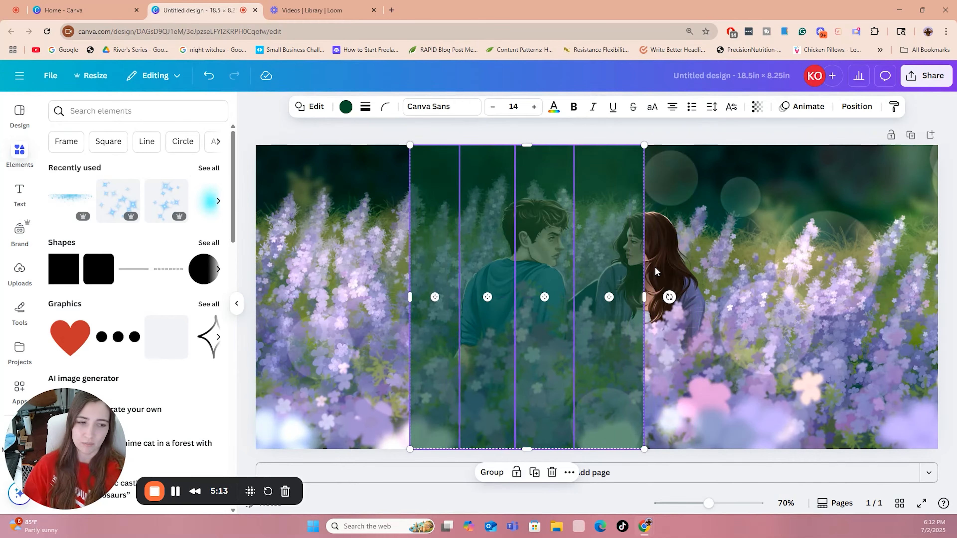
{"action": "left_click_drag", "start_coordinate": [551, 384], "coordinate": [603, 380]}
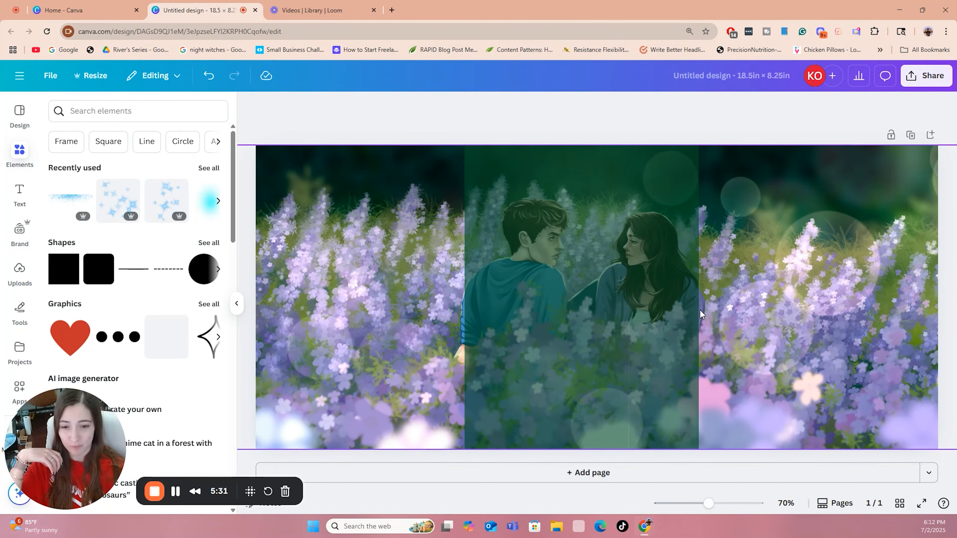
Spread the four strips slightly apart, and move them back edge to edge over the couple
{"action": "left_click", "coordinate": [490, 324]}
{"action": "left_click_drag", "start_coordinate": [488, 316], "coordinate": [565, 347]}
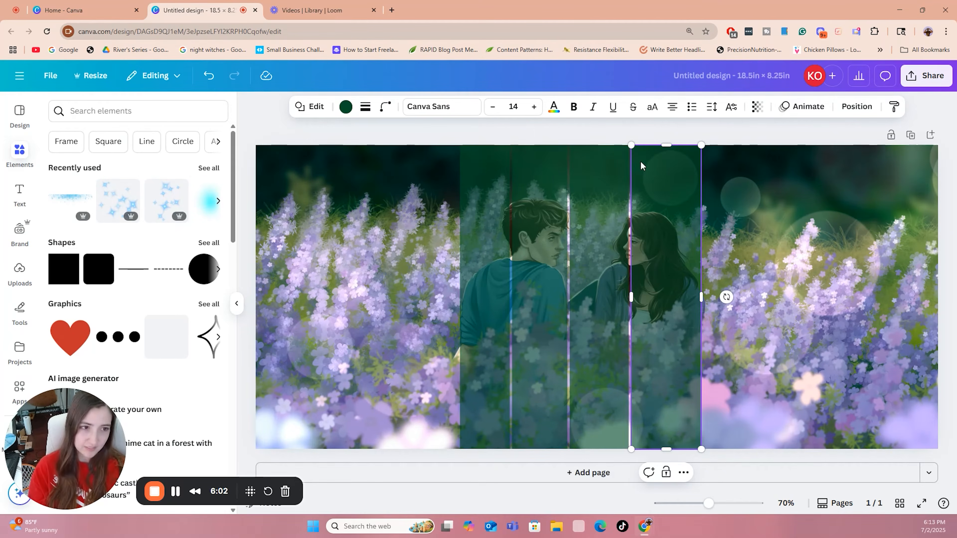
{"action": "left_click", "coordinate": [609, 140]}
{"action": "left_click", "coordinate": [673, 194]}
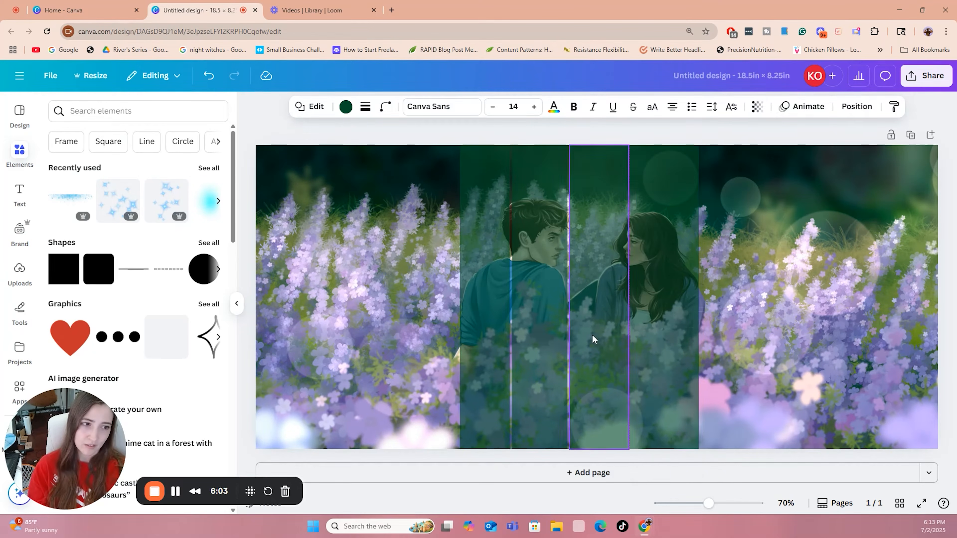
{"action": "left_click", "coordinate": [547, 326]}
{"action": "left_click_drag", "start_coordinate": [552, 326], "coordinate": [557, 326]}
{"action": "left_click_drag", "start_coordinate": [504, 299], "coordinate": [518, 286]}
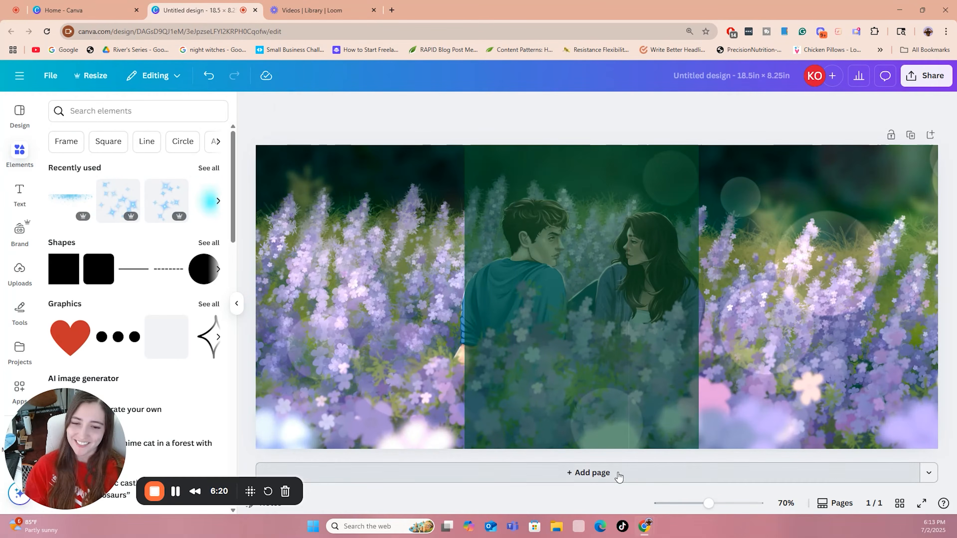
Add two blank pages after the illustrated page
{"action": "left_click", "coordinate": [618, 473]}
{"action": "scroll", "coordinate": [616, 377], "scroll_direction": "up", "scroll_amount": 3}
{"action": "left_click", "coordinate": [824, 223]}
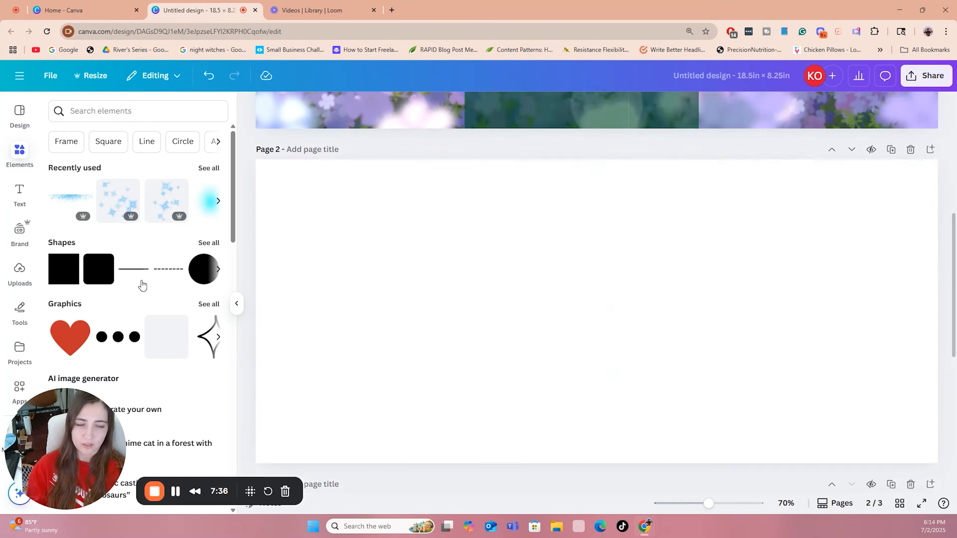
Add a line to page 2, turn it vertical in the middle of the page and colour it red
{"action": "left_click", "coordinate": [140, 281]}
{"action": "left_click_drag", "start_coordinate": [587, 335], "coordinate": [709, 353]}
{"action": "left_click", "coordinate": [463, 107]}
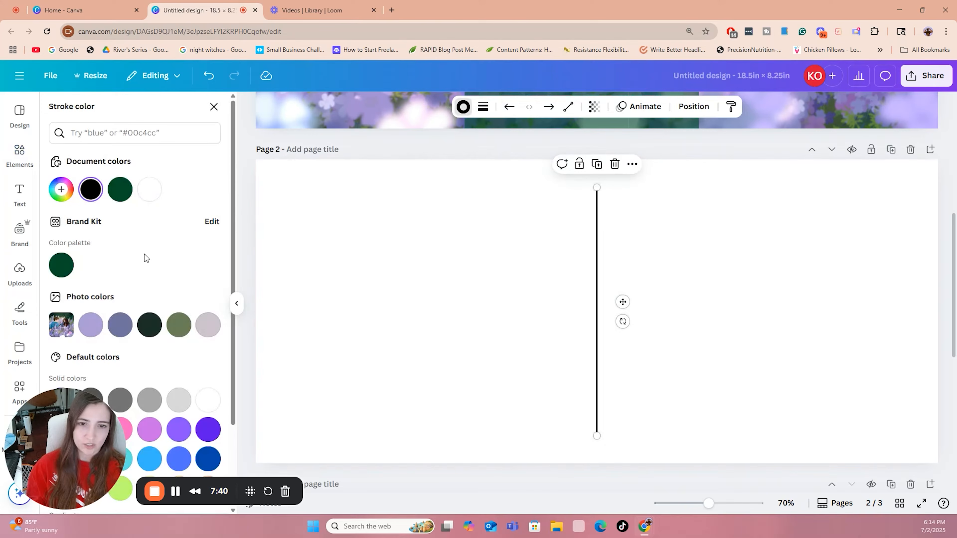
{"action": "scroll", "coordinate": [118, 367], "scroll_direction": "down", "scroll_amount": 3}
{"action": "left_click", "coordinate": [62, 331]}
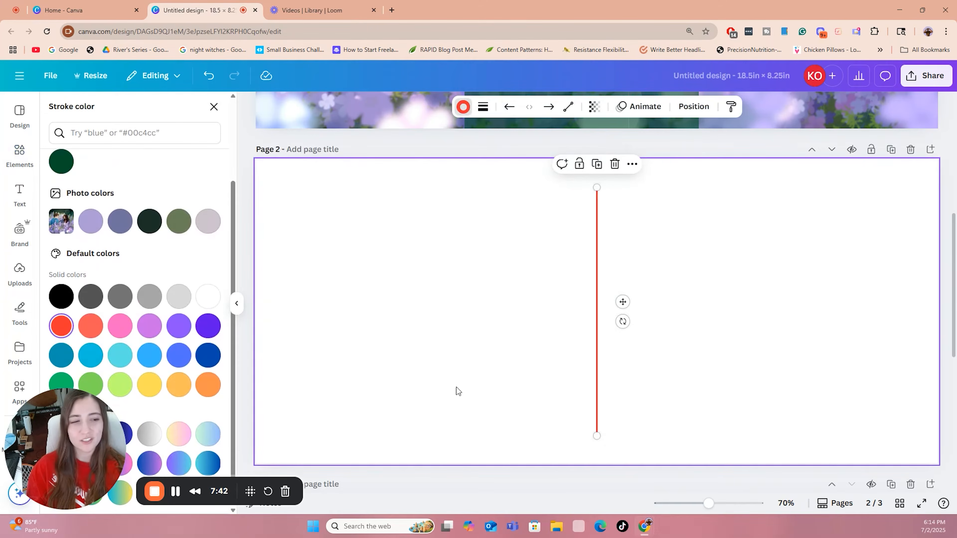
Move the red line down until its lower end meets the bottom edge of page 2
{"action": "left_click", "coordinate": [456, 387]}
{"action": "left_click", "coordinate": [596, 368]}
{"action": "left_click_drag", "start_coordinate": [597, 370], "coordinate": [596, 391]}
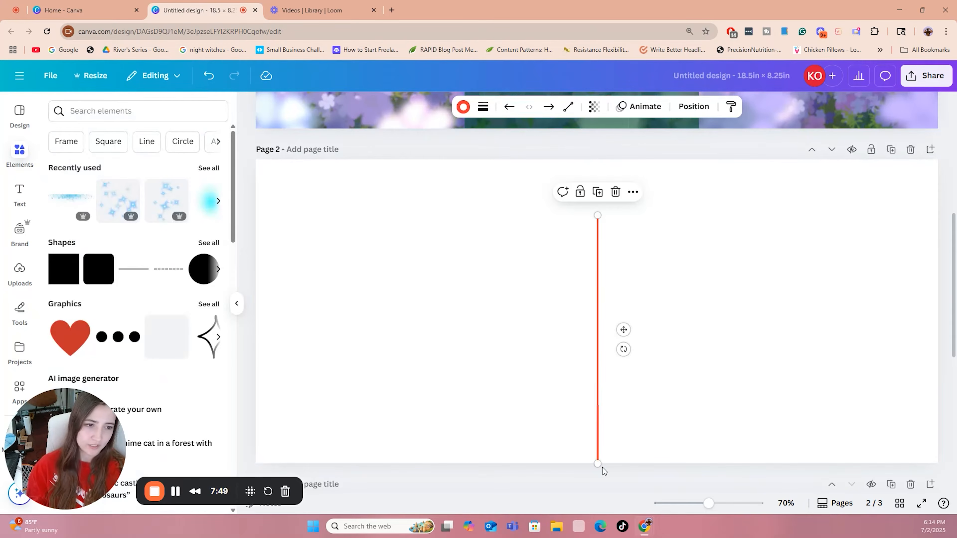
{"action": "left_click", "coordinate": [518, 154]}
Copy the illustration together with the first green strip from page 1 and paste both onto page 2
{"action": "scroll", "coordinate": [516, 289], "scroll_direction": "up", "scroll_amount": 5}
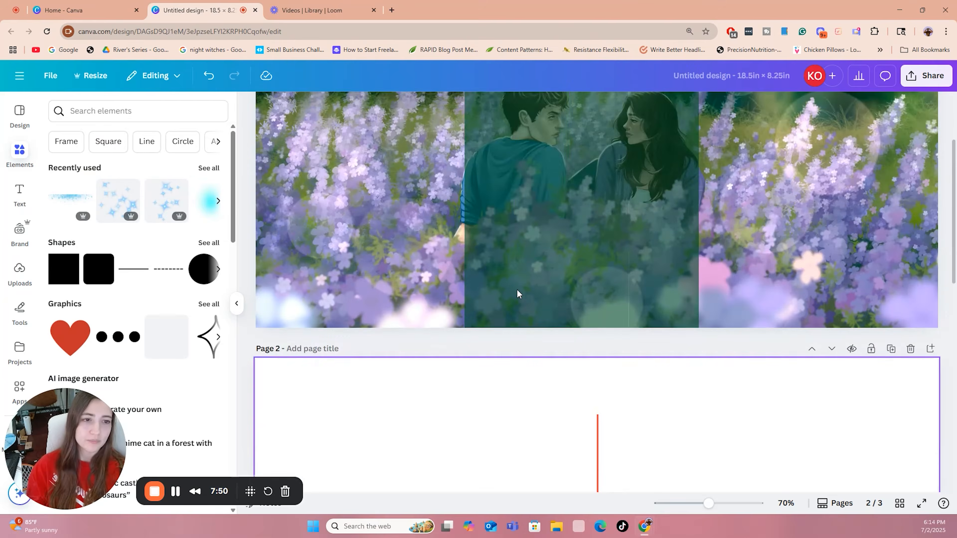
{"action": "left_click", "coordinate": [492, 263]}
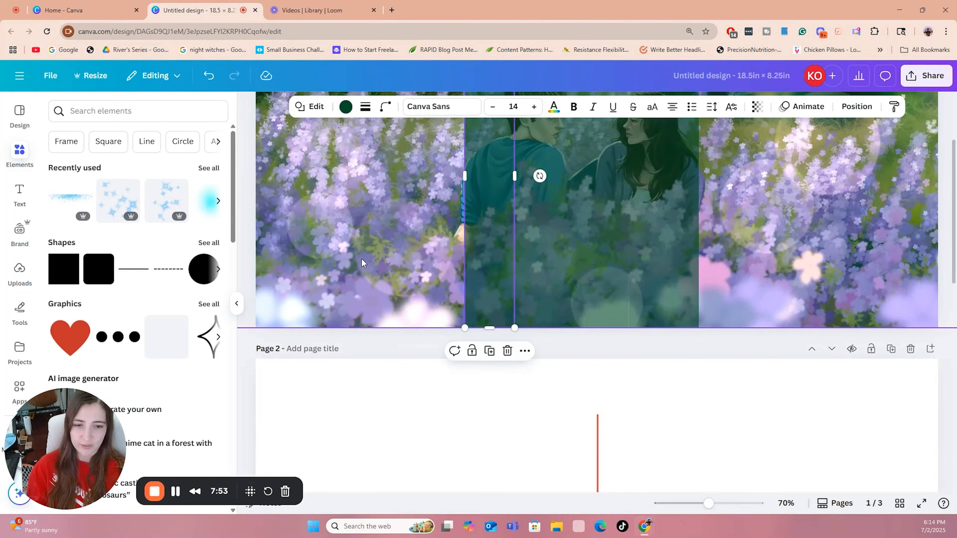
{"action": "key", "text": "ctrl+a"}
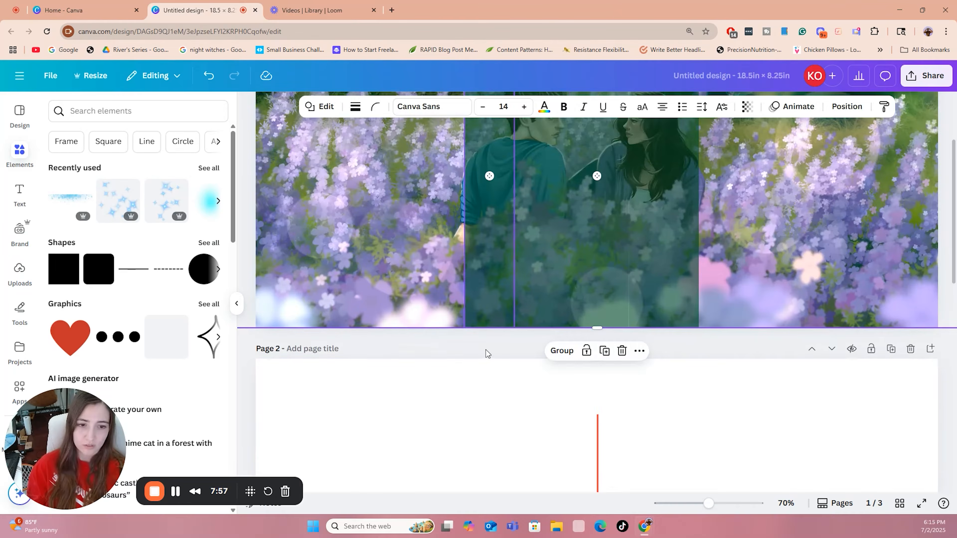
{"action": "left_click", "coordinate": [479, 359]}
{"action": "key", "text": "ctrl+v"}
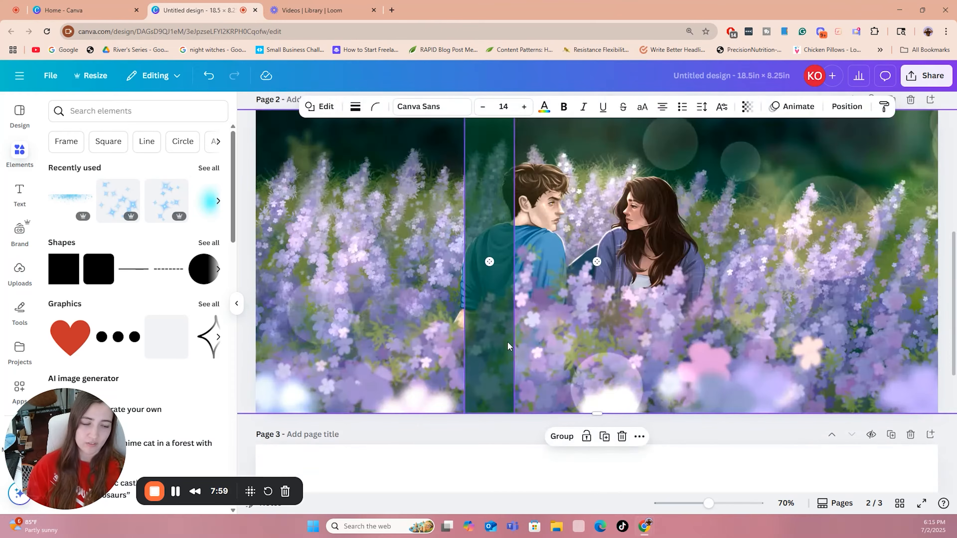
Send the pasted illustration and strip on page 2 behind the red line
{"action": "right_click", "coordinate": [598, 326]}
{"action": "mouse_move", "coordinate": [599, 324]}
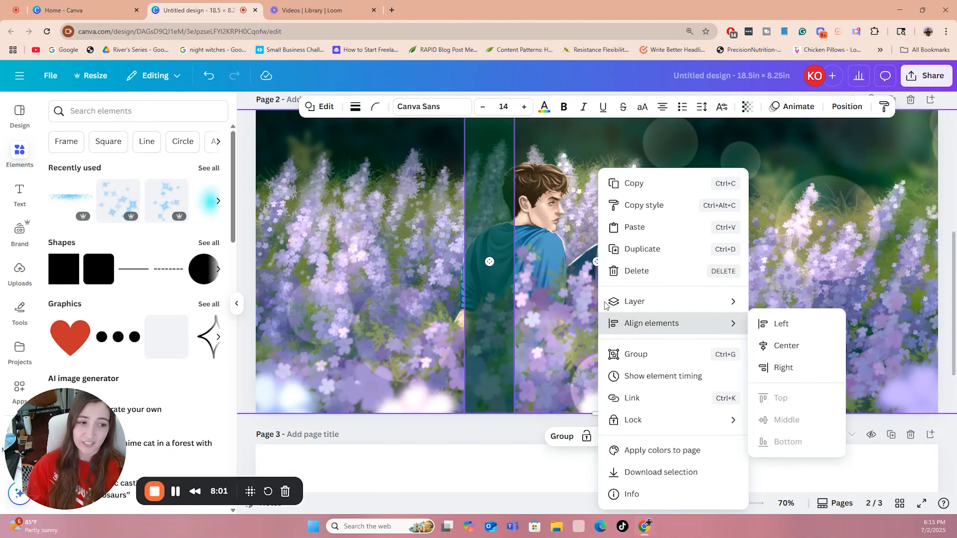
{"action": "mouse_move", "coordinate": [641, 301]}
{"action": "left_click", "coordinate": [790, 373]}
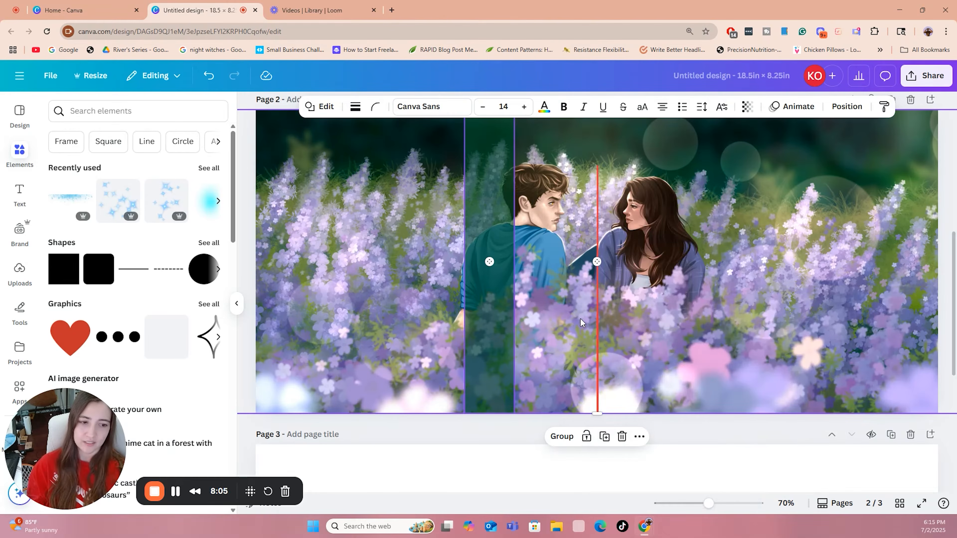
Move the illustration and strip on page 2 together until the strip is centred on the red line
{"action": "left_click_drag", "start_coordinate": [557, 342], "coordinate": [663, 341]}
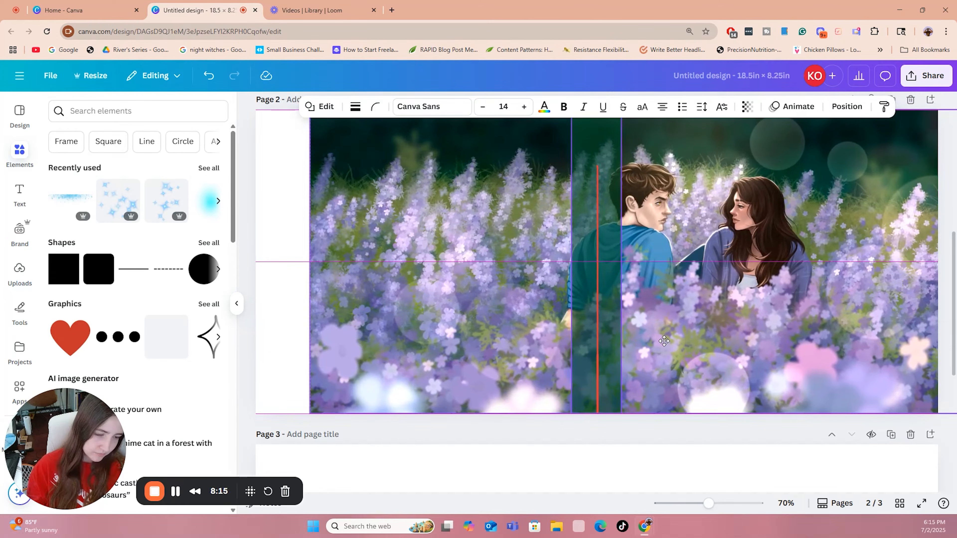
{"action": "left_click_drag", "start_coordinate": [664, 341], "coordinate": [663, 341]}
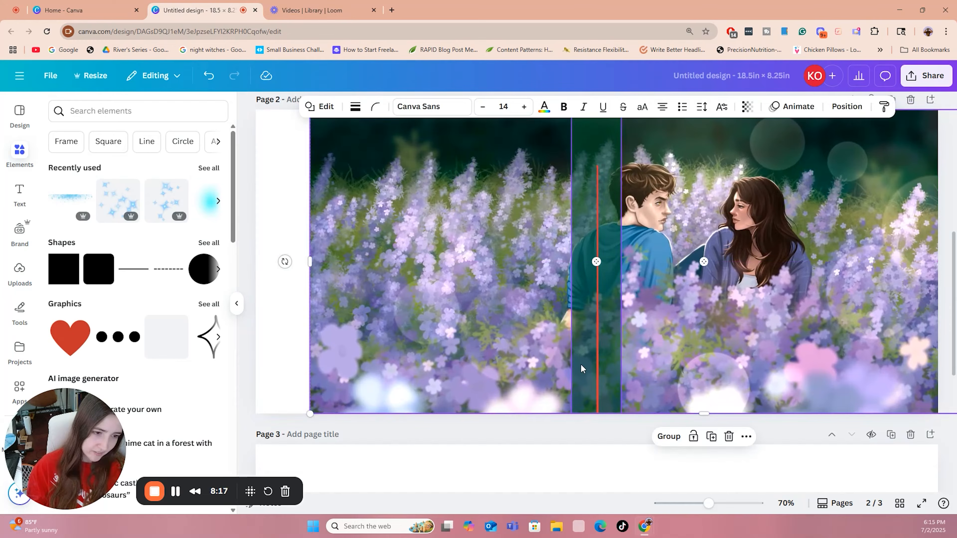
{"action": "left_click", "coordinate": [614, 318]}
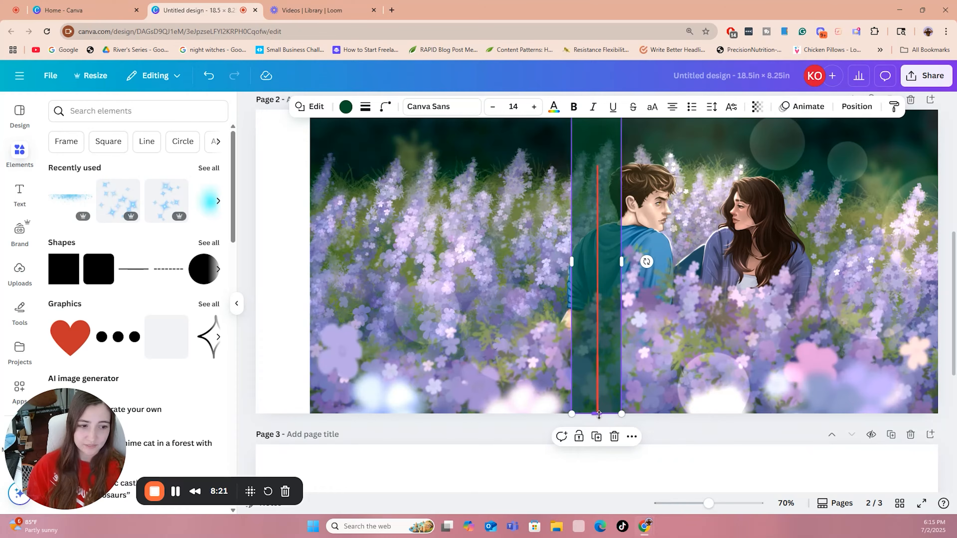
{"action": "left_click", "coordinate": [661, 353]}
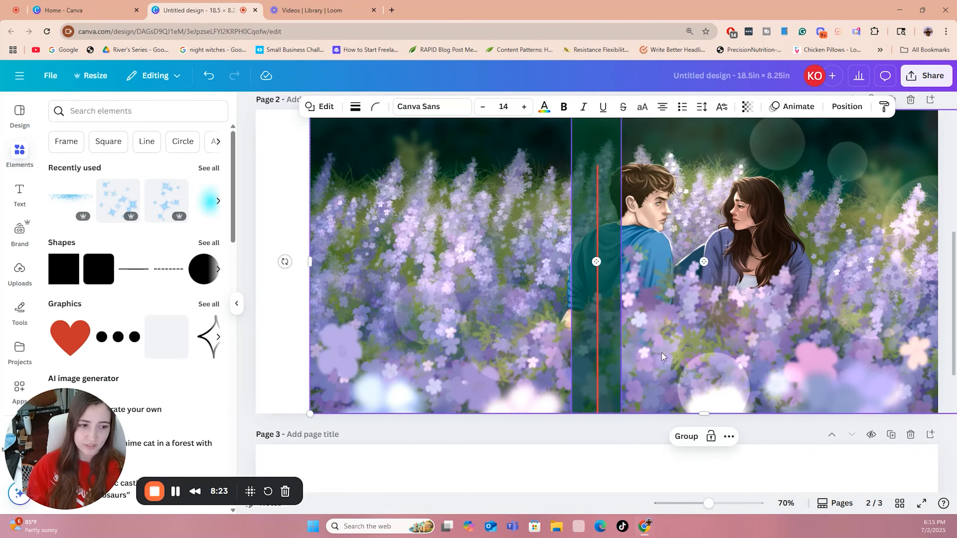
{"action": "left_click_drag", "start_coordinate": [672, 353], "coordinate": [660, 354]}
{"action": "left_click", "coordinate": [286, 352]}
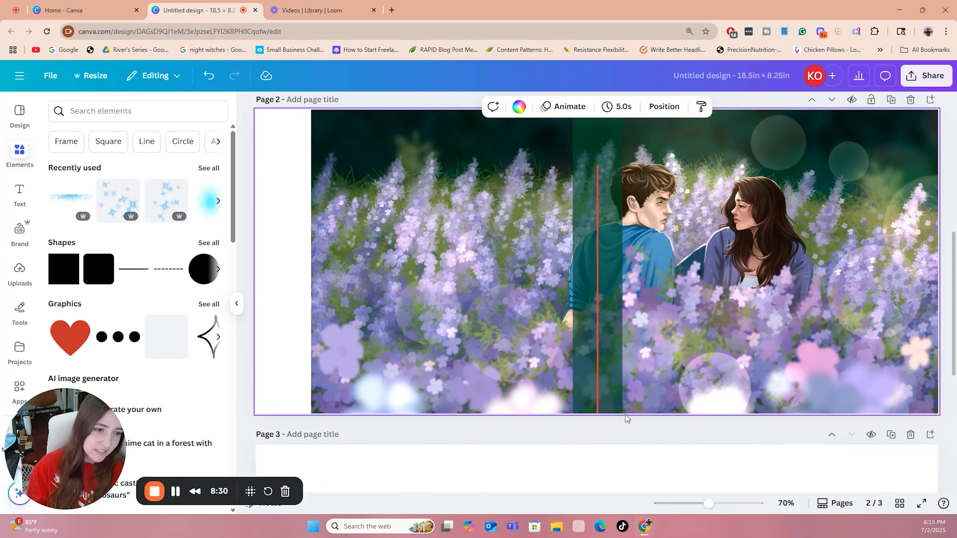
{"action": "left_click", "coordinate": [618, 407]}
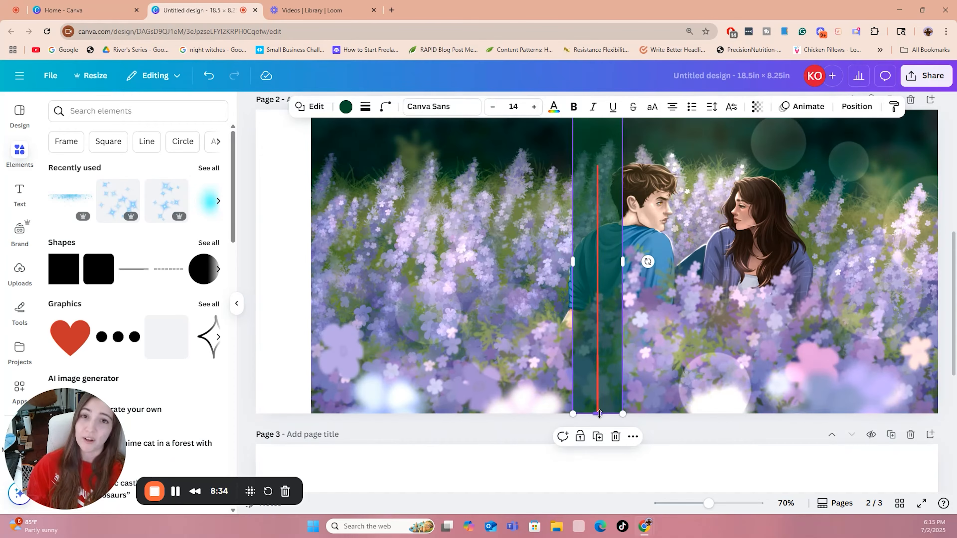
Duplicate the page 2 illustration, flip it horizontally and fit it against the original to fill the blank area at the page's left edge
{"action": "scroll", "coordinate": [844, 449], "scroll_direction": "up", "scroll_amount": 2}
{"action": "scroll", "coordinate": [844, 449], "scroll_direction": "down", "scroll_amount": 3}
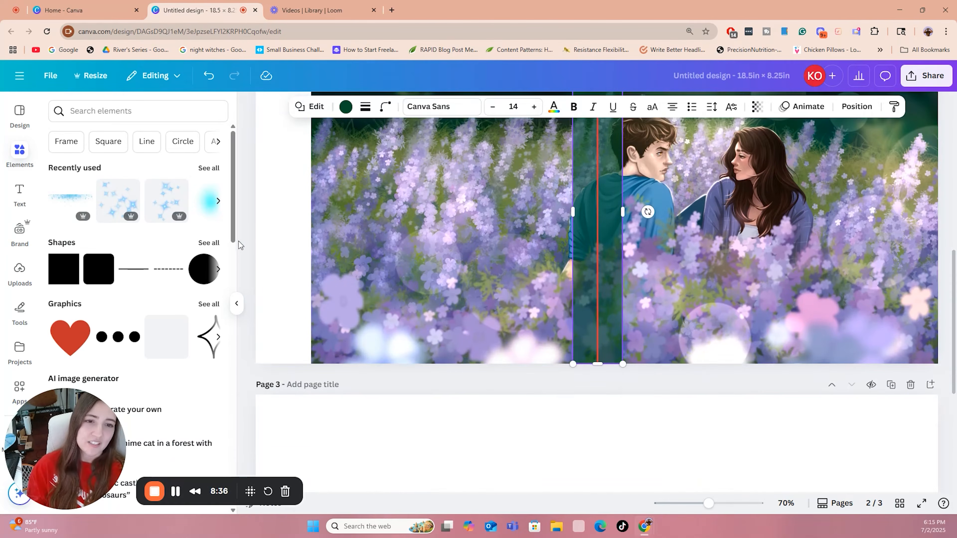
{"action": "scroll", "coordinate": [376, 379], "scroll_direction": "up", "scroll_amount": 3}
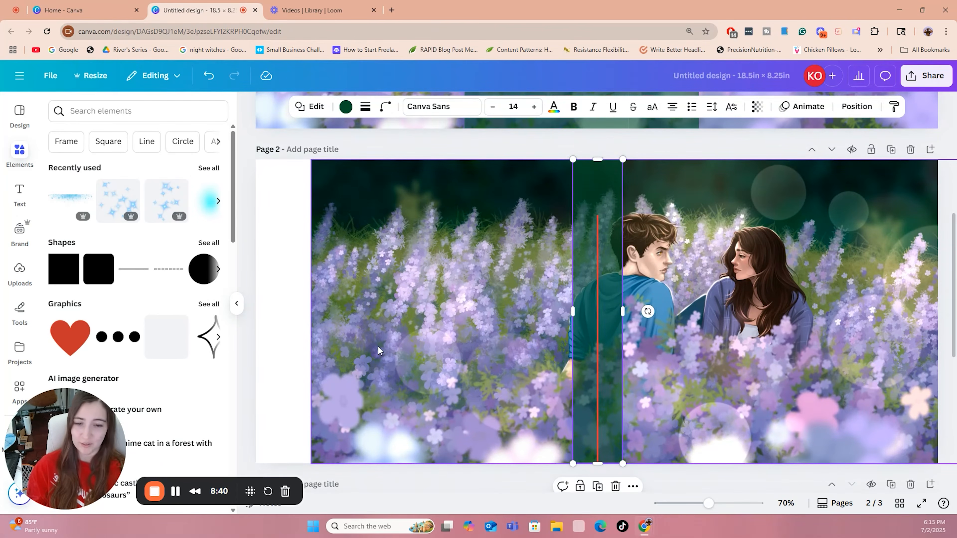
{"action": "scroll", "coordinate": [339, 332], "scroll_direction": "down", "scroll_amount": 3}
{"action": "scroll", "coordinate": [376, 275], "scroll_direction": "up", "scroll_amount": 2}
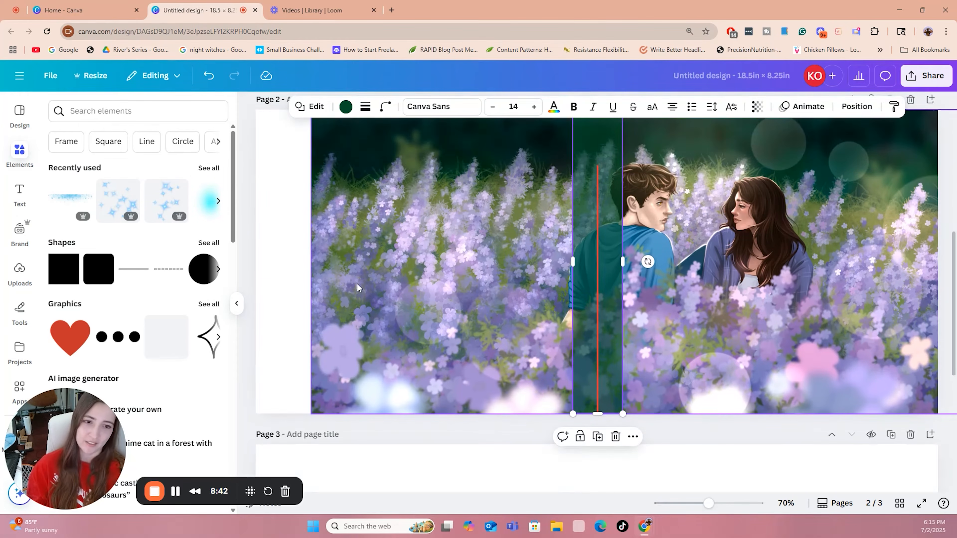
{"action": "left_click", "coordinate": [357, 285]}
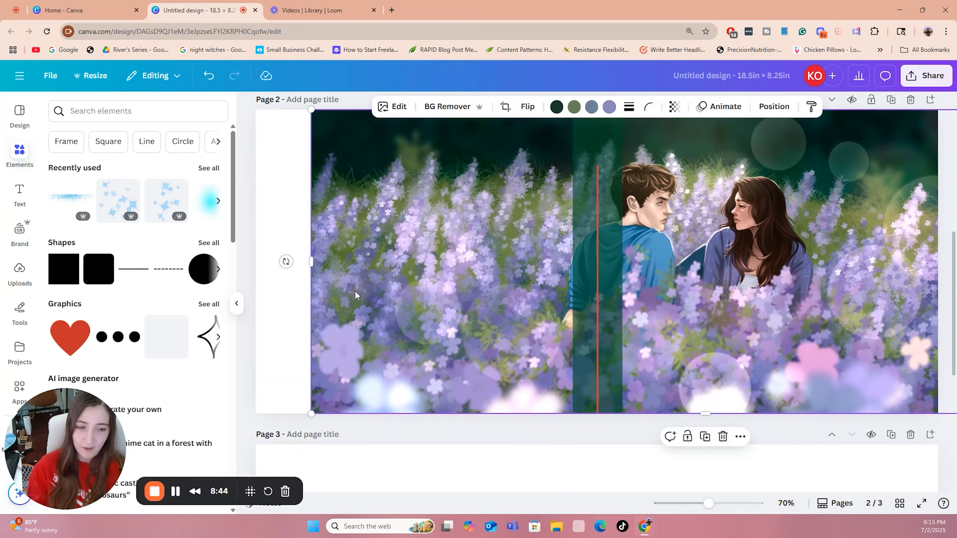
{"action": "key", "text": "ctrl+d"}
{"action": "left_click", "coordinate": [527, 107]}
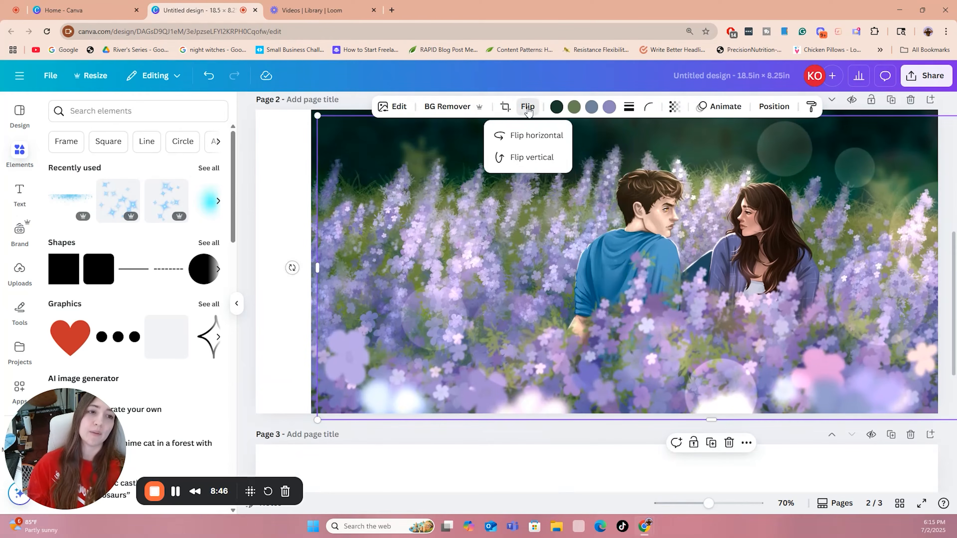
{"action": "left_click", "coordinate": [538, 134]}
{"action": "left_click_drag", "start_coordinate": [828, 287], "coordinate": [280, 316]}
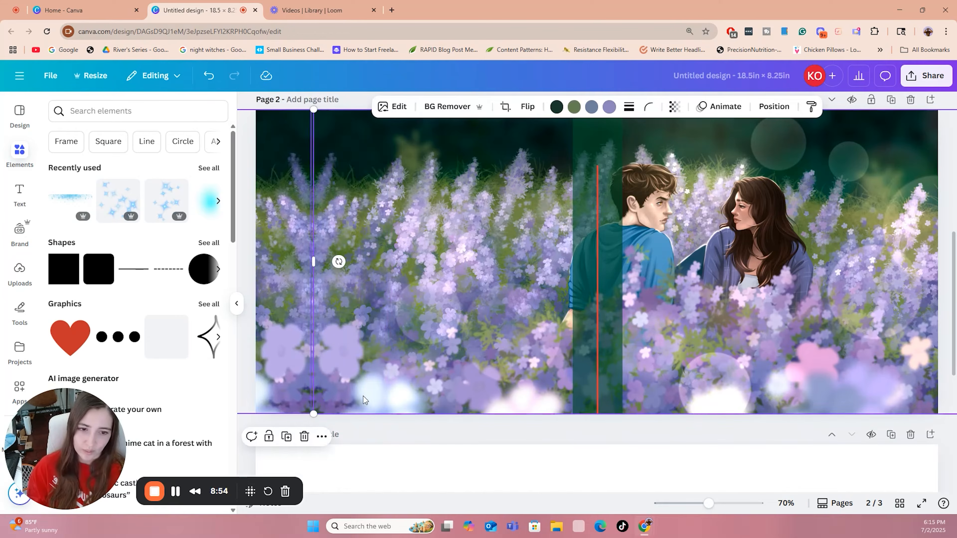
{"action": "left_click", "coordinate": [381, 433]}
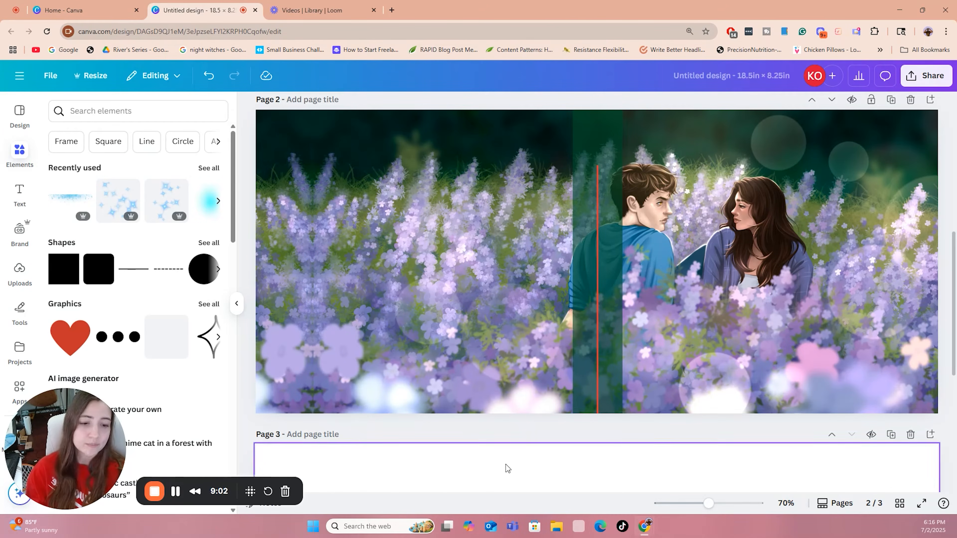
Copy the red centre line from page 2 onto page 3
{"action": "left_click", "coordinate": [598, 382]}
{"action": "left_click", "coordinate": [657, 429]}
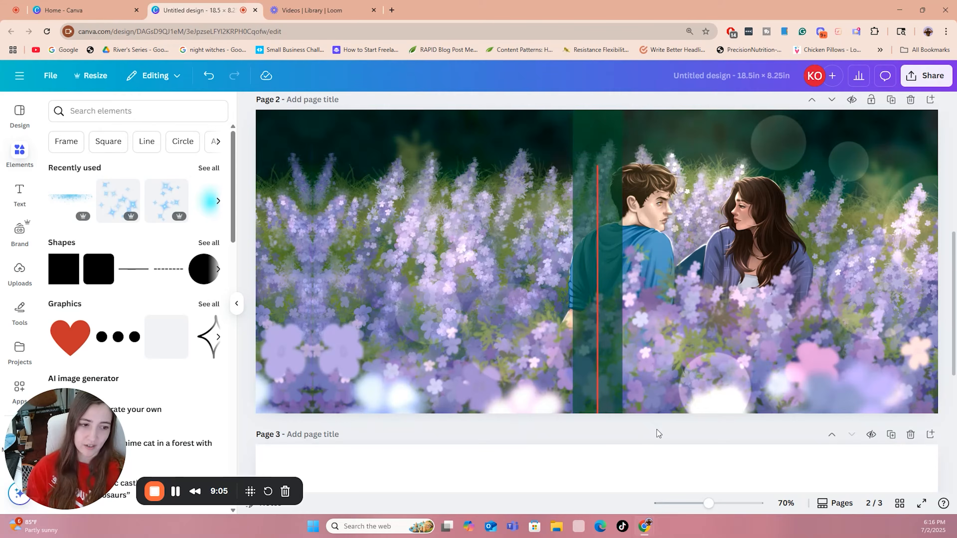
{"action": "scroll", "coordinate": [659, 429], "scroll_direction": "down", "scroll_amount": 5}
{"action": "key", "text": "ctrl+v"}
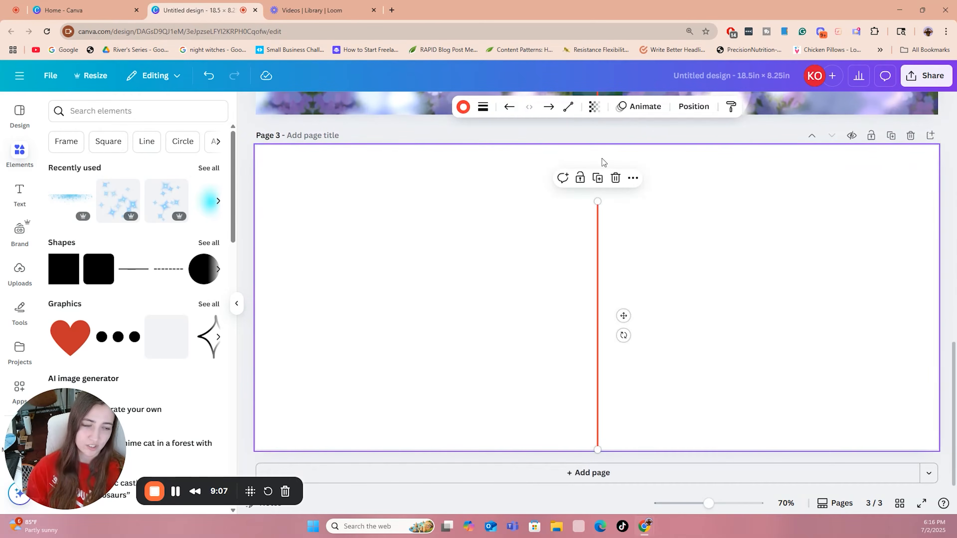
Copy the illustration with the second green strip from page 1 and paste both onto page 3
{"action": "scroll", "coordinate": [603, 124], "scroll_direction": "up", "scroll_amount": 8}
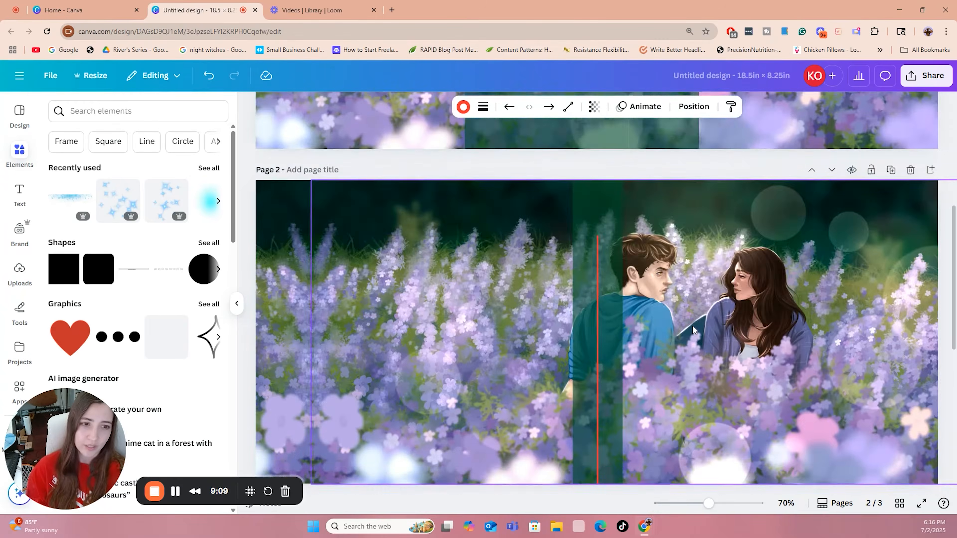
{"action": "scroll", "coordinate": [692, 323], "scroll_direction": "up", "scroll_amount": 5}
{"action": "left_click", "coordinate": [552, 303]}
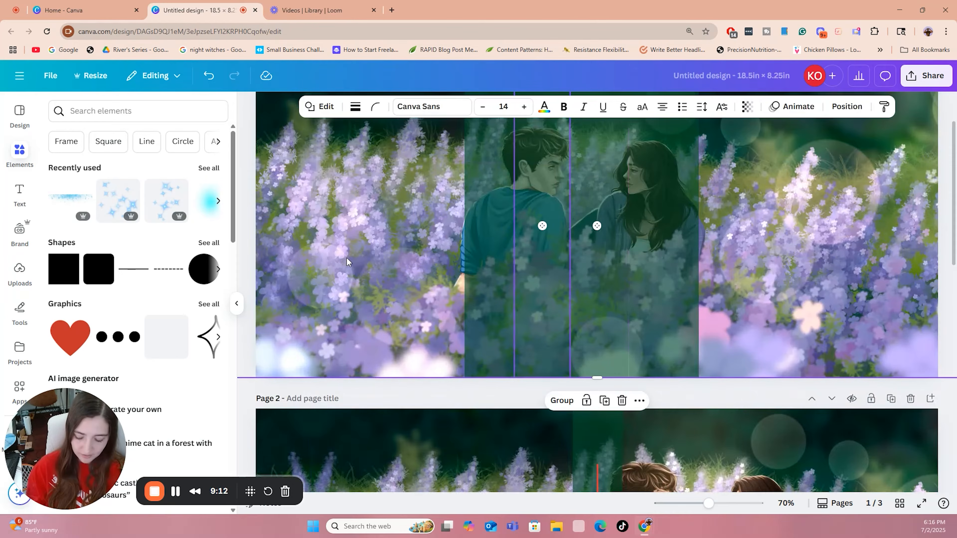
{"action": "scroll", "coordinate": [590, 335], "scroll_direction": "down", "scroll_amount": 10}
{"action": "key", "text": "ctrl+v"}
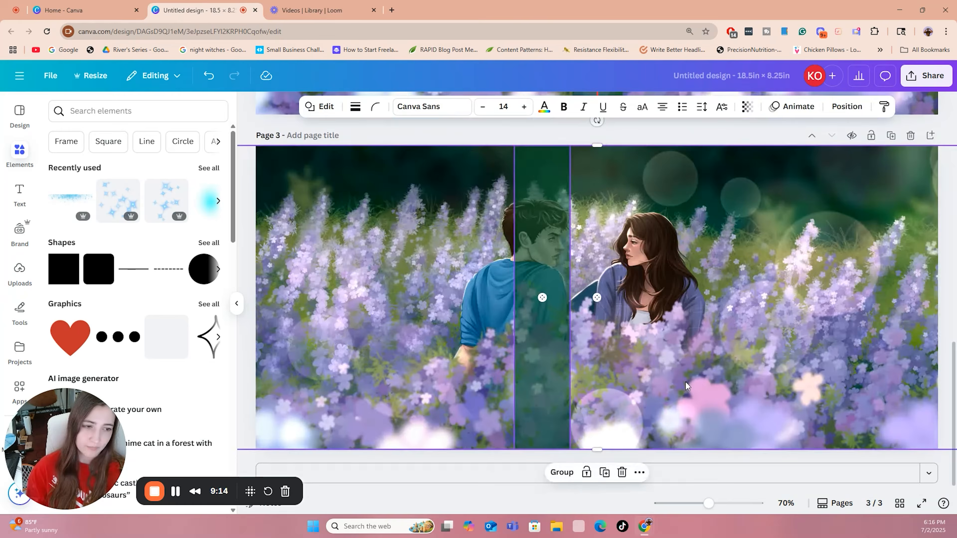
Send the illustration and strip on page 3 behind the red line and shift them until the strip is centred on it
{"action": "right_click", "coordinate": [684, 382]}
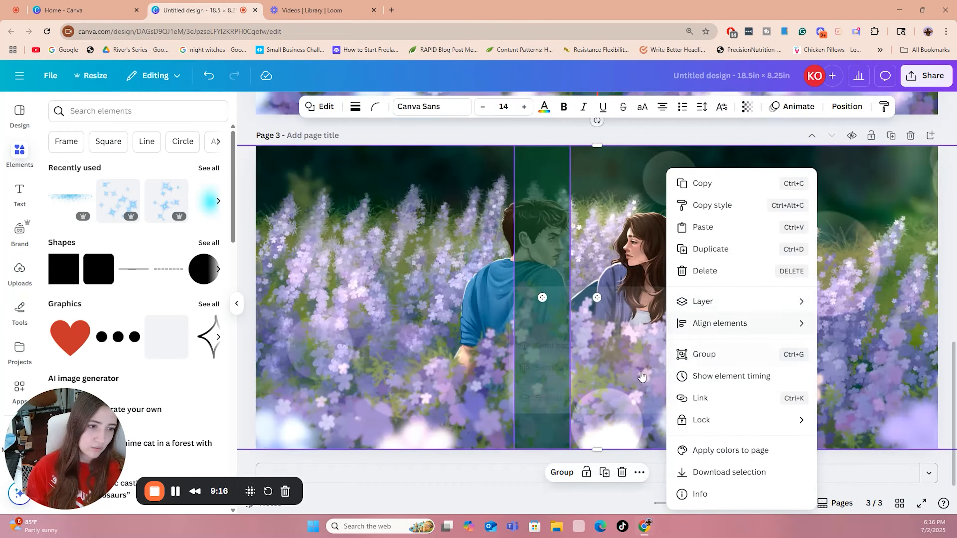
{"action": "mouse_move", "coordinate": [715, 302]}
{"action": "left_click", "coordinate": [598, 344]}
{"action": "left_click_drag", "start_coordinate": [668, 352], "coordinate": [744, 330]}
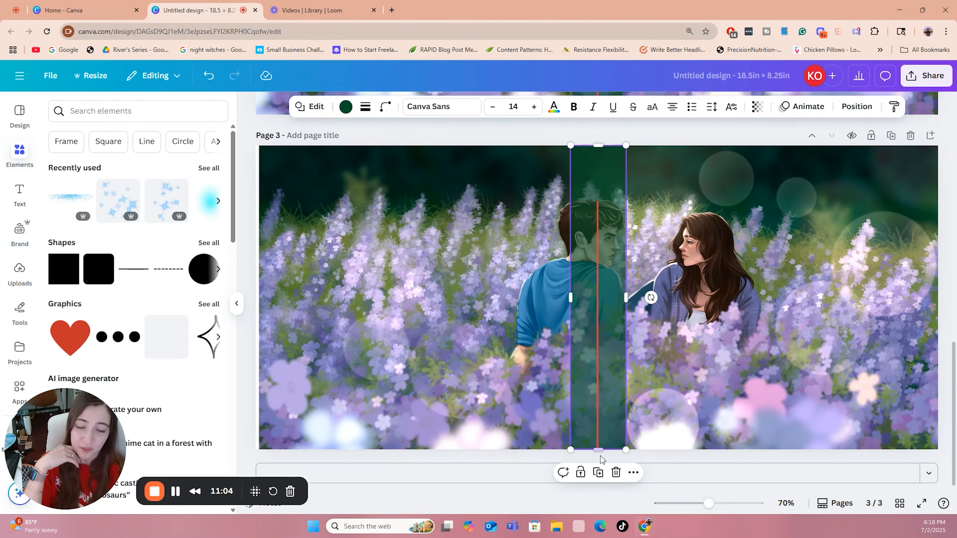
{"action": "left_click", "coordinate": [620, 455]}
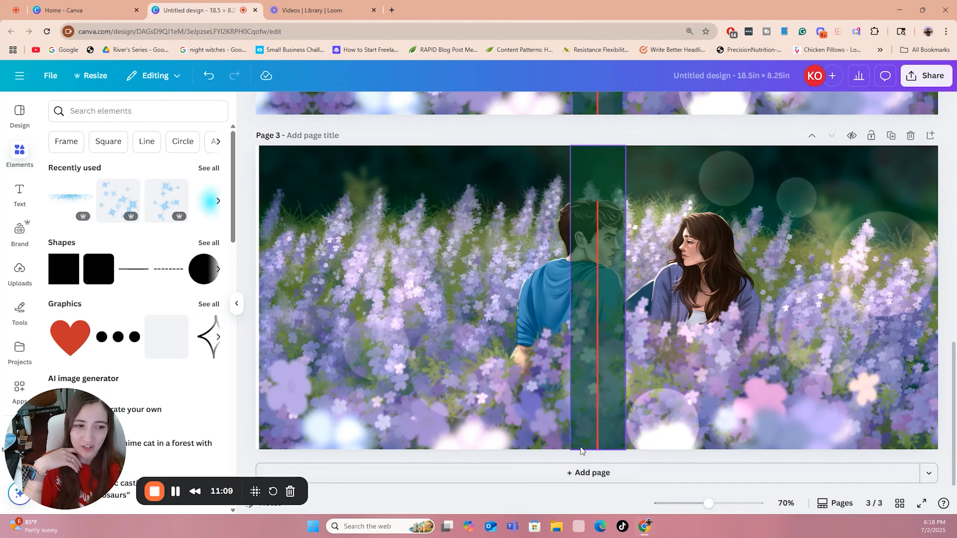
Duplicate the page 3 illustration, flip it horizontally and place it to cover the narrow gap at the page's left edge
{"action": "left_click", "coordinate": [603, 449]}
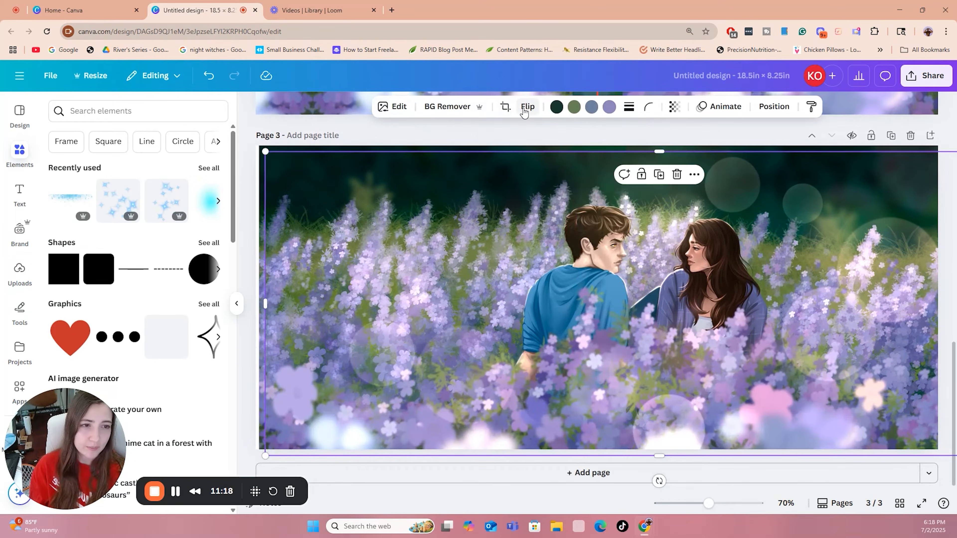
{"action": "left_click", "coordinate": [527, 107]}
{"action": "left_click", "coordinate": [534, 133]}
{"action": "left_click_drag", "start_coordinate": [731, 312], "coordinate": [264, 408]}
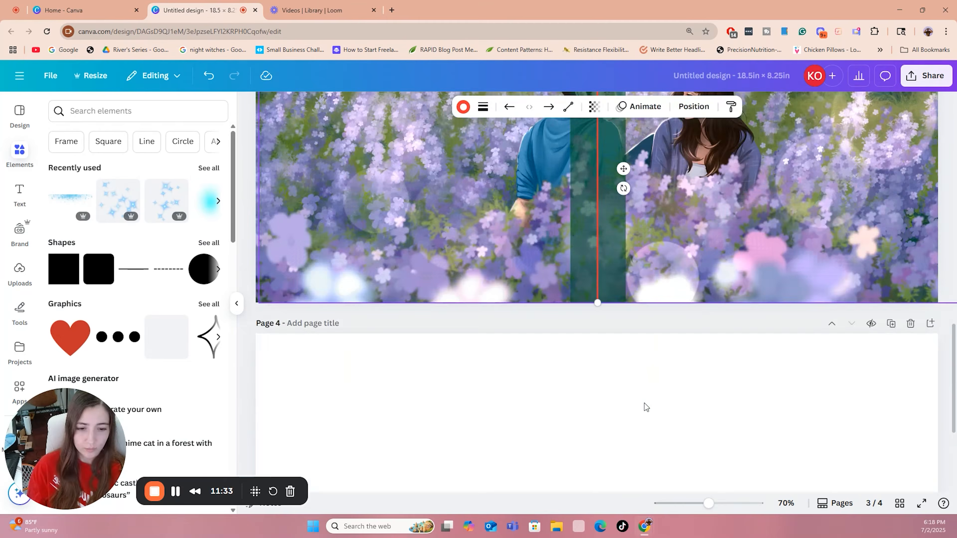
Paste the red line onto page 4, and copy the illustration with the third strip from page 1 onto that page, behind the line
{"action": "scroll", "coordinate": [645, 403], "scroll_direction": "down", "scroll_amount": 5}
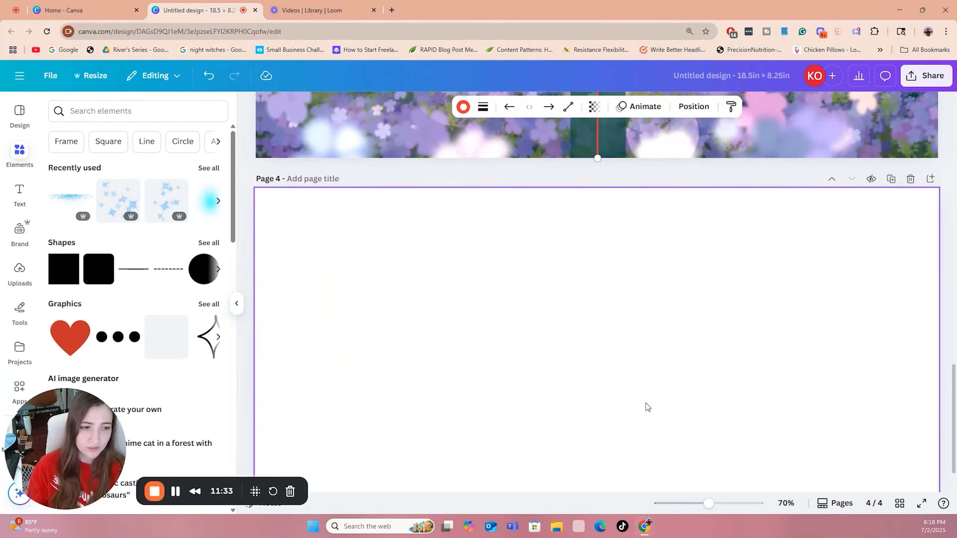
{"action": "key", "text": "ctrl+v"}
{"action": "scroll", "coordinate": [694, 421], "scroll_direction": "up", "scroll_amount": 4}
{"action": "left_click", "coordinate": [698, 420]}
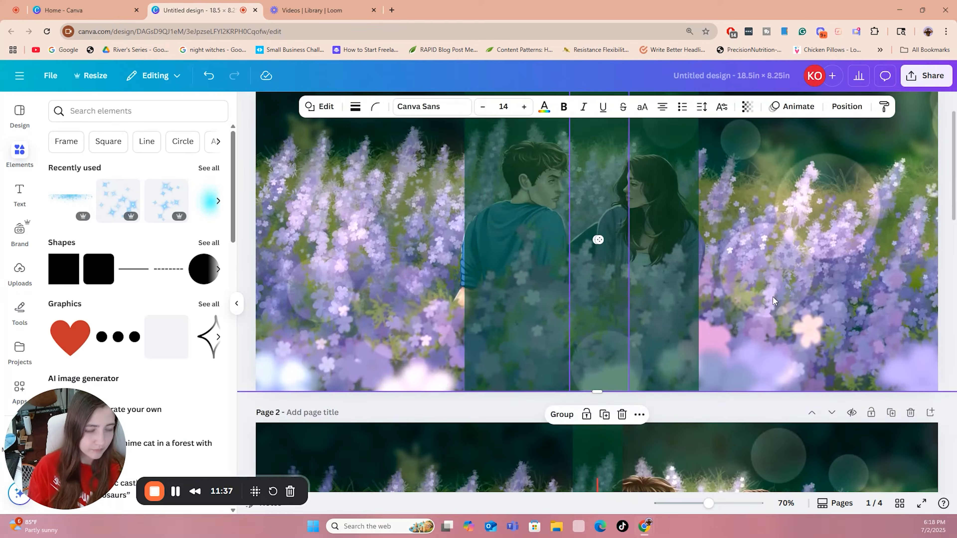
{"action": "right_click", "coordinate": [791, 297]}
{"action": "left_click", "coordinate": [718, 323]}
{"action": "scroll", "coordinate": [717, 449], "scroll_direction": "up", "scroll_amount": 6}
{"action": "scroll", "coordinate": [576, 271], "scroll_direction": "down", "scroll_amount": 6}
Add page 5 and paste the red centre line onto it
{"action": "left_click", "coordinate": [596, 472]}
{"action": "key", "text": "ctrl+v"}
Copy the illustration with the fourth green strip from page 1 and paste both onto page 5
{"action": "scroll", "coordinate": [726, 385], "scroll_direction": "up", "scroll_amount": 18}
{"action": "scroll", "coordinate": [725, 384], "scroll_direction": "up", "scroll_amount": 8}
{"action": "left_click", "coordinate": [709, 401]}
{"action": "key", "text": "ctrl+a"}
{"action": "key", "text": "ctrl+c"}
{"action": "scroll", "coordinate": [709, 401], "scroll_direction": "down", "scroll_amount": 20}
{"action": "key", "text": "ctrl+v"}
Centre the page 5 strip on the red line, and fill the gap at the page's right edge with a horizontally flipped duplicate of the illustration
{"action": "left_click_drag", "start_coordinate": [727, 370], "coordinate": [668, 371]}
{"action": "left_click", "coordinate": [617, 422]}
{"action": "left_click", "coordinate": [528, 107]}
{"action": "left_click", "coordinate": [540, 134]}
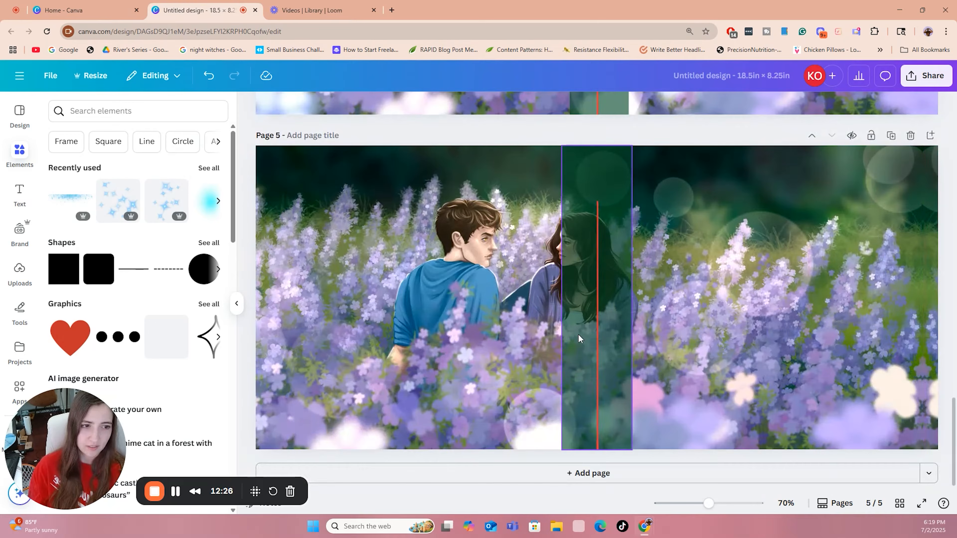
{"action": "scroll", "coordinate": [599, 275], "scroll_direction": "up", "scroll_amount": 5}
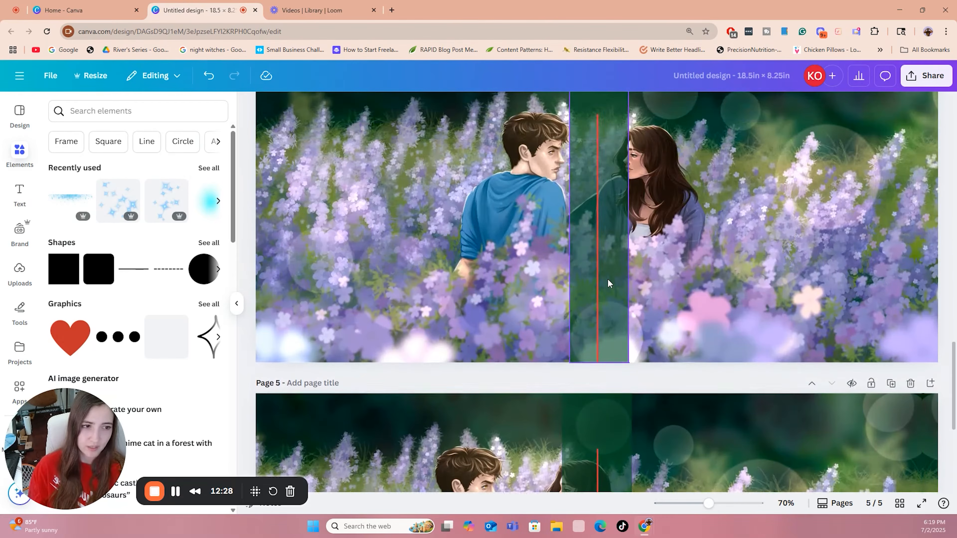
{"action": "scroll", "coordinate": [606, 298], "scroll_direction": "down", "scroll_amount": 4}
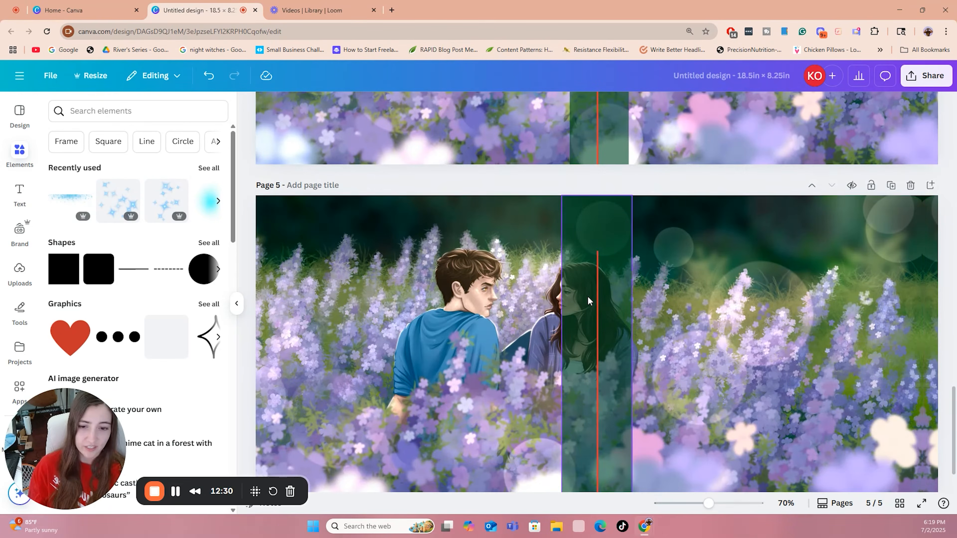
{"action": "scroll", "coordinate": [585, 296], "scroll_direction": "up", "scroll_amount": 8}
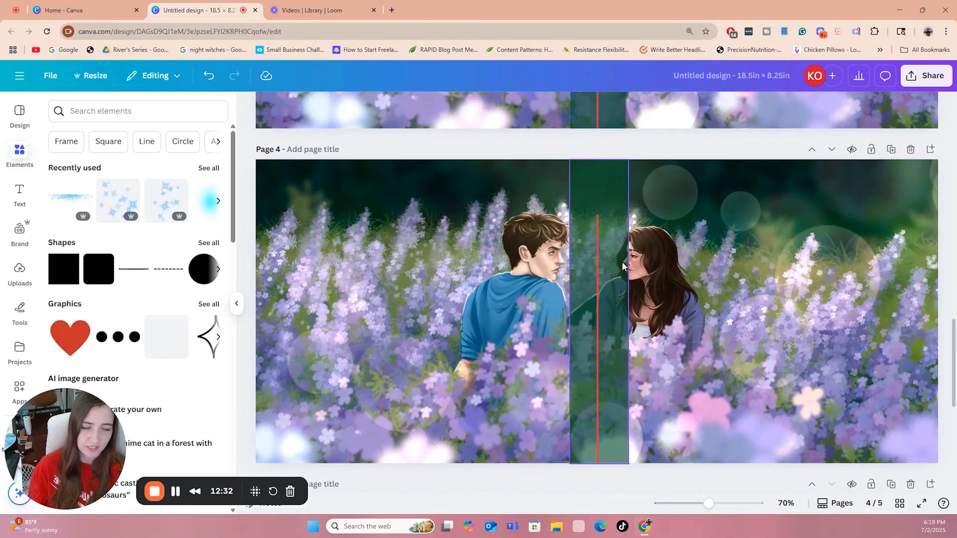
Place the numeral I and its small caption at the bottom of page 2's green strip, centred on the red line
{"action": "scroll", "coordinate": [618, 339], "scroll_direction": "up", "scroll_amount": 10}
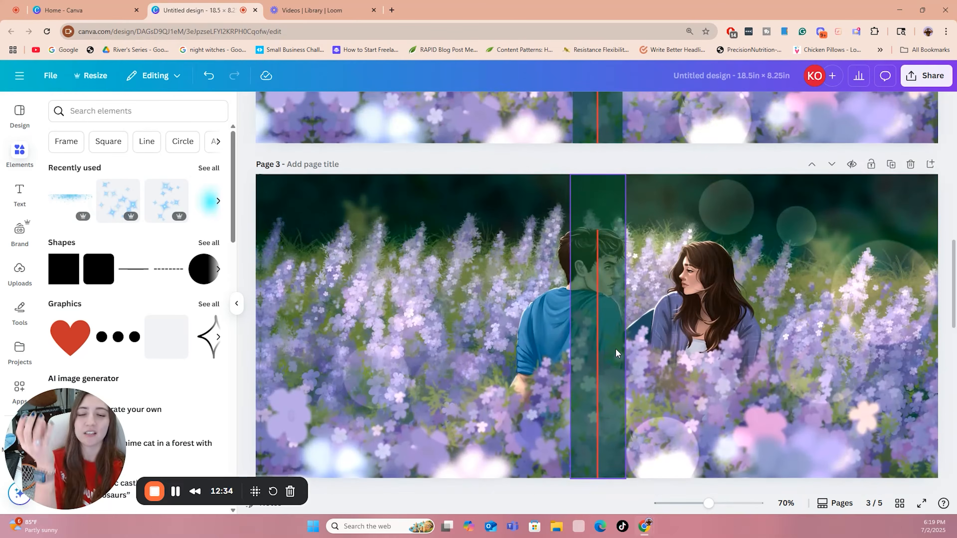
{"action": "scroll", "coordinate": [615, 348], "scroll_direction": "up", "scroll_amount": 18}
{"action": "scroll", "coordinate": [636, 345], "scroll_direction": "down", "scroll_amount": 13}
{"action": "scroll", "coordinate": [640, 317], "scroll_direction": "down", "scroll_amount": 5}
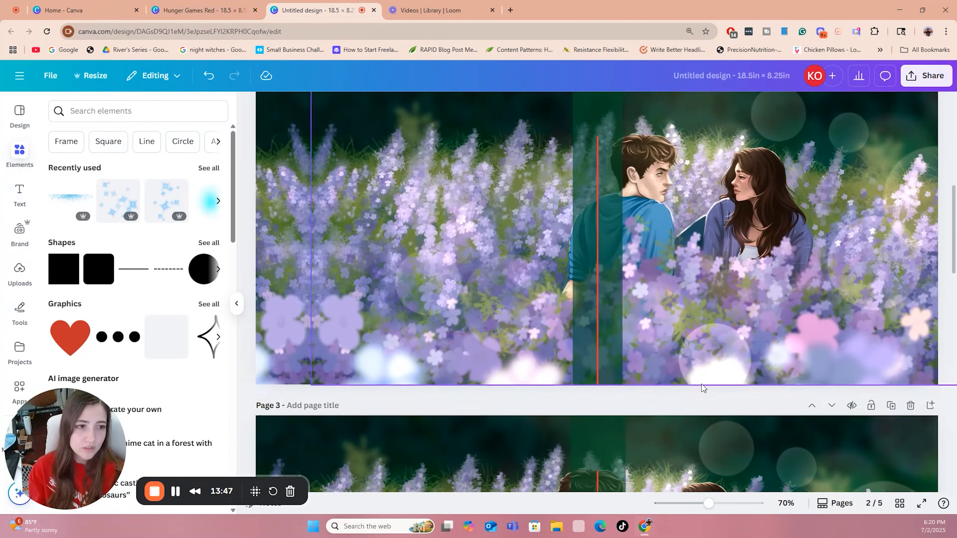
{"action": "scroll", "coordinate": [701, 384], "scroll_direction": "up", "scroll_amount": 2}
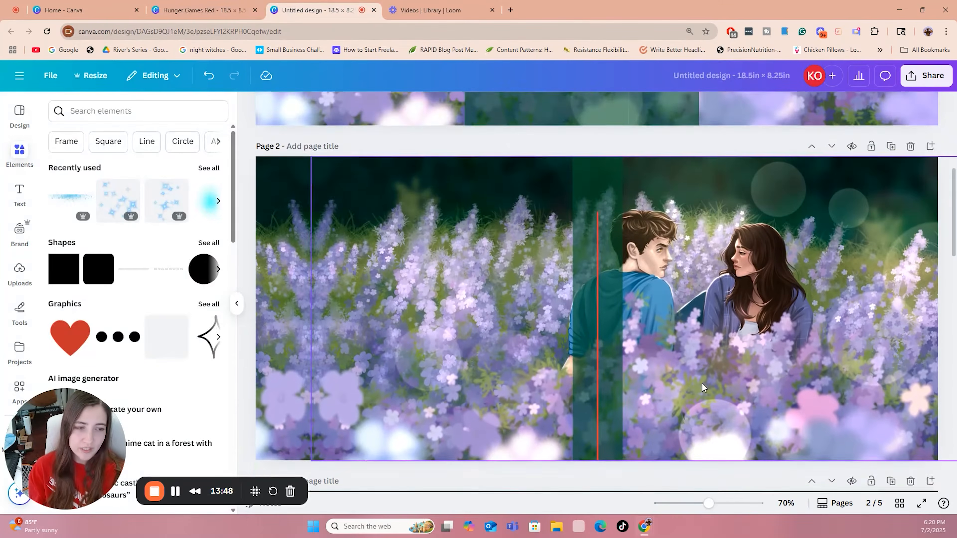
{"action": "scroll", "coordinate": [700, 384], "scroll_direction": "down", "scroll_amount": 3}
{"action": "left_click", "coordinate": [602, 222]}
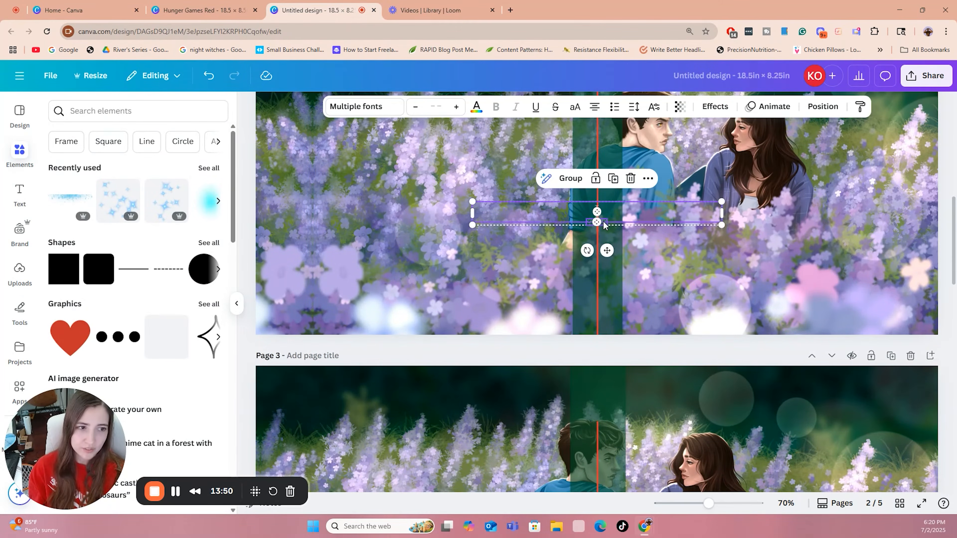
{"action": "left_click_drag", "start_coordinate": [603, 223], "coordinate": [604, 331]}
{"action": "left_click", "coordinate": [609, 344]}
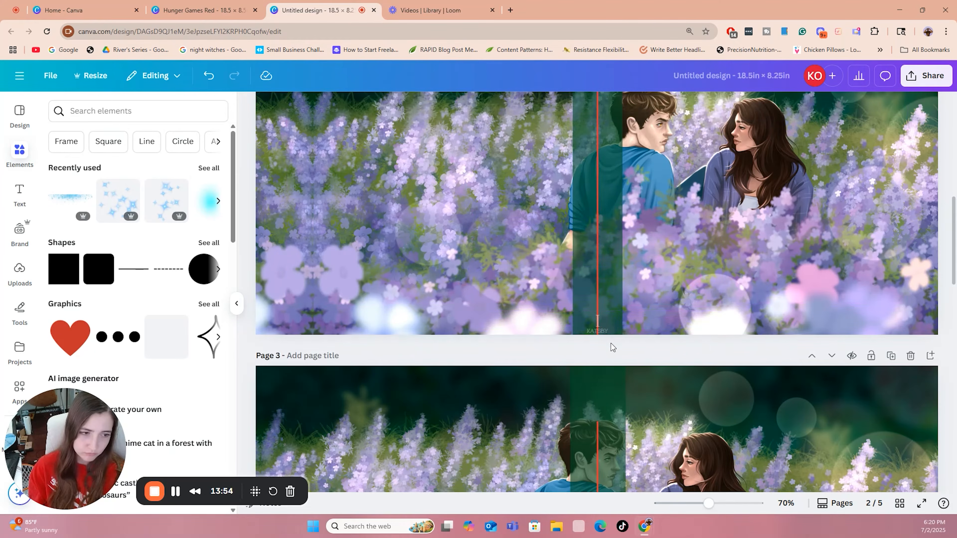
Paste the numeral and caption at the bottom of page 3's strip and change the numeral to II
{"action": "scroll", "coordinate": [640, 369], "scroll_direction": "down", "scroll_amount": 5}
{"action": "key", "text": "ctrl+v"}
{"action": "left_click_drag", "start_coordinate": [405, 132], "coordinate": [622, 410]}
{"action": "left_click", "coordinate": [602, 410]}
{"action": "left_click", "coordinate": [600, 405]}
{"action": "type", "text": "I"}
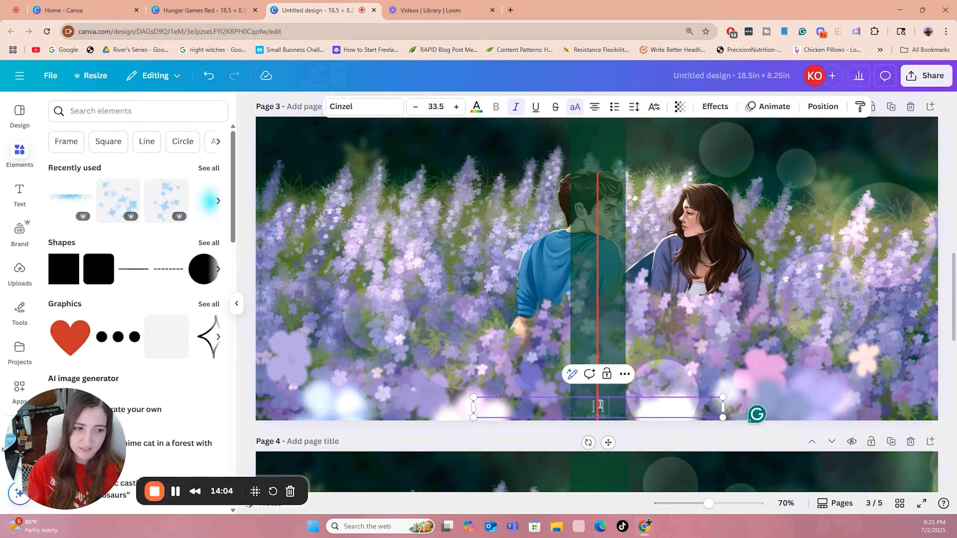
{"action": "left_click", "coordinate": [630, 435]}
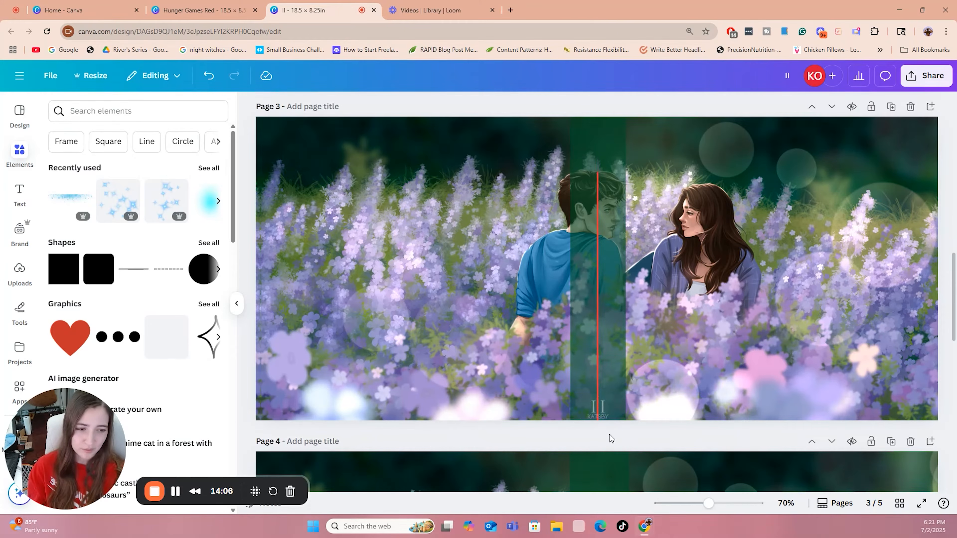
Copy the numeral and caption from page 3 to the same spot on page 4, and change the numeral to III
{"action": "left_click", "coordinate": [603, 417]}
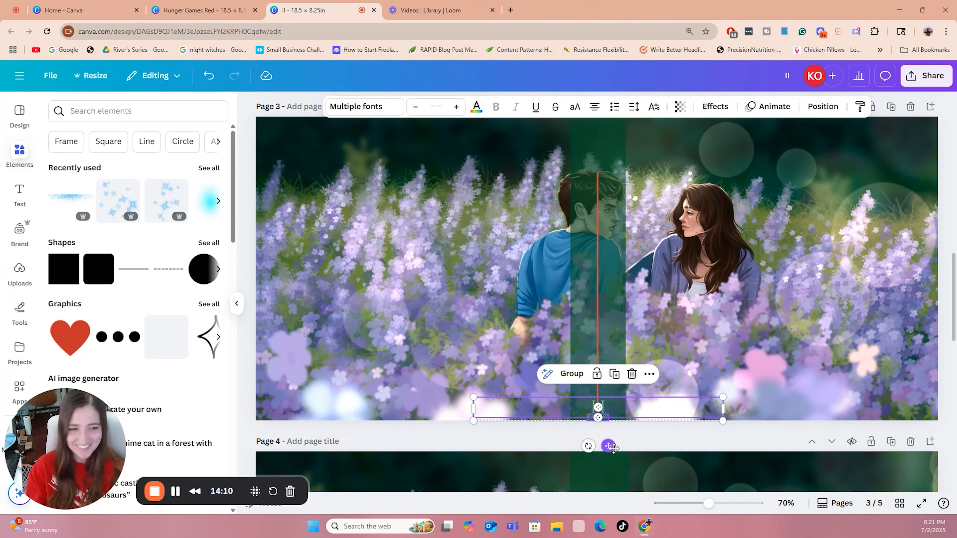
{"action": "scroll", "coordinate": [669, 449], "scroll_direction": "down", "scroll_amount": 5}
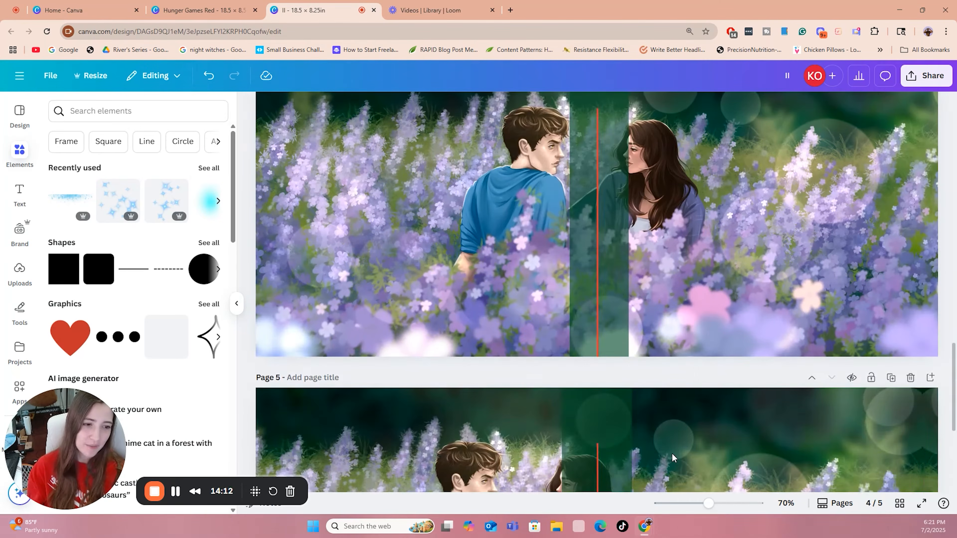
{"action": "scroll", "coordinate": [595, 270], "scroll_direction": "up", "scroll_amount": 5}
{"action": "scroll", "coordinate": [664, 340], "scroll_direction": "down", "scroll_amount": 5}
{"action": "scroll", "coordinate": [640, 369], "scroll_direction": "up", "scroll_amount": 1}
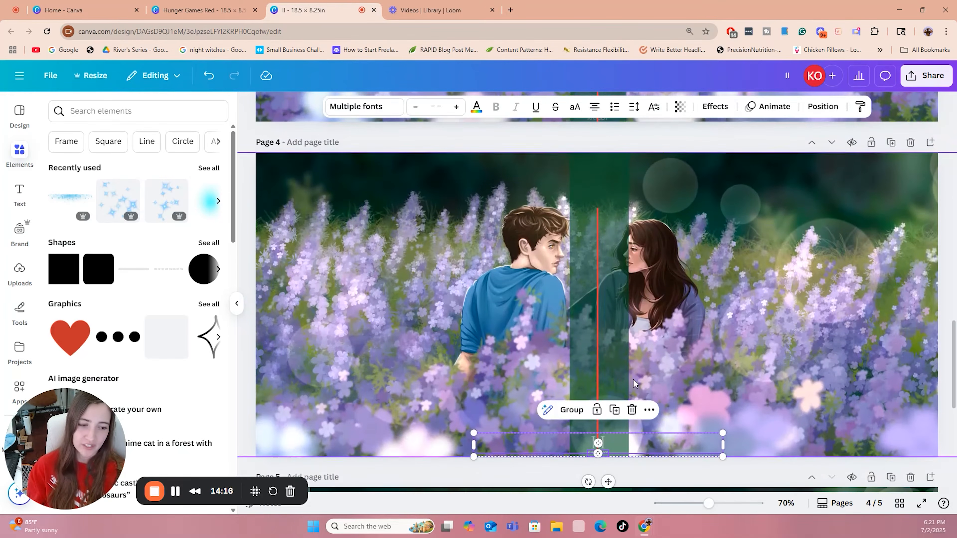
{"action": "left_click", "coordinate": [626, 459]}
{"action": "left_click", "coordinate": [597, 442]}
{"action": "double_click", "coordinate": [598, 443]}
{"action": "type", "text": "III"}
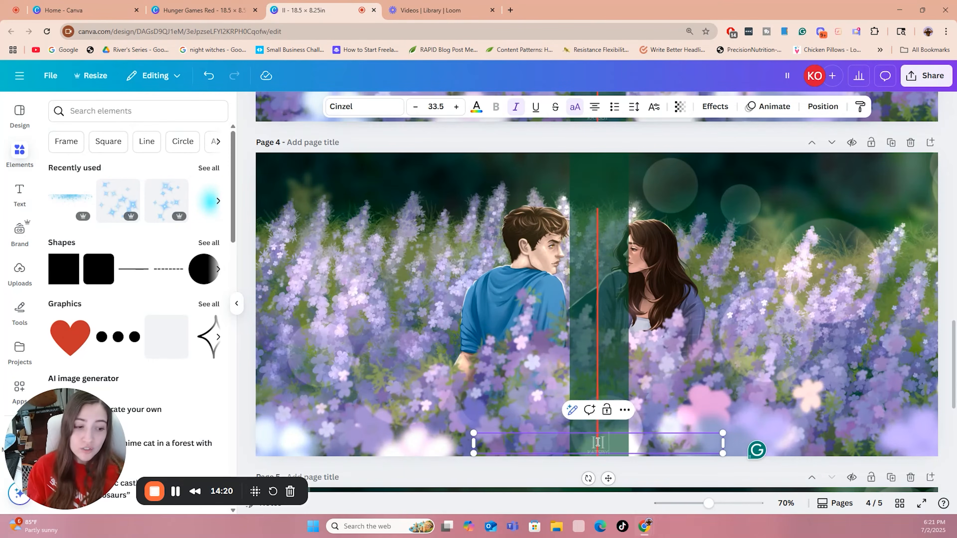
{"action": "left_click", "coordinate": [646, 462]}
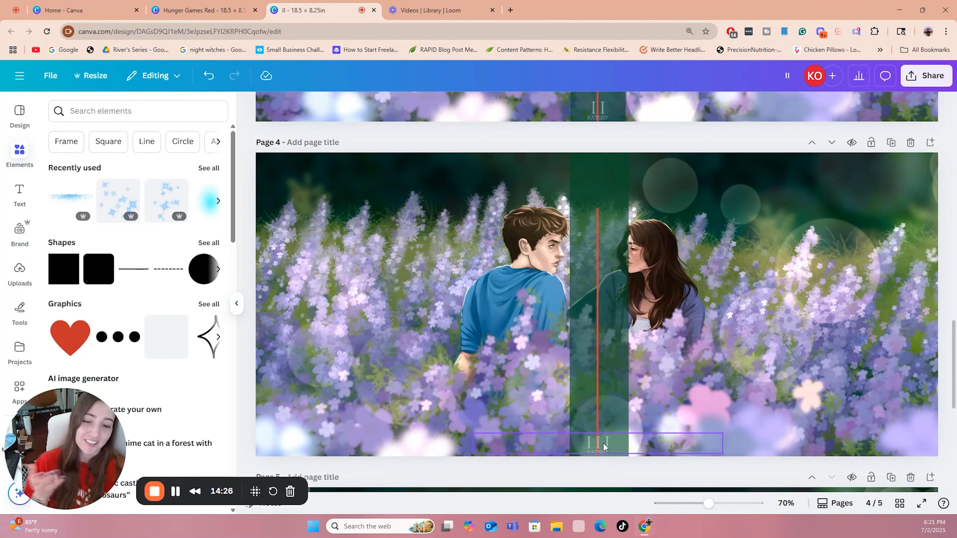
Paste the numeral and caption onto page 5's strip and change the numeral to IV
{"action": "scroll", "coordinate": [652, 469], "scroll_direction": "down", "scroll_amount": 5}
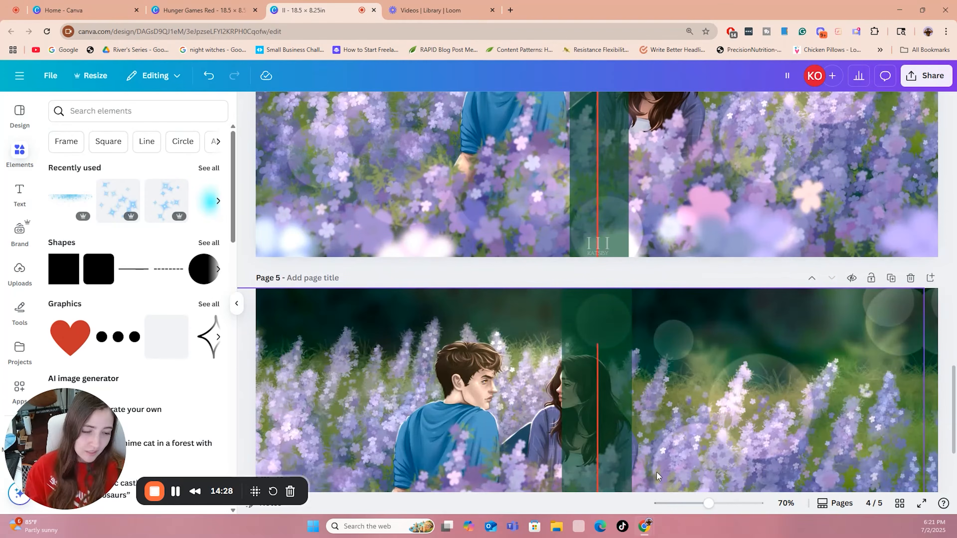
{"action": "scroll", "coordinate": [670, 484], "scroll_direction": "down", "scroll_amount": 4}
{"action": "key", "text": "ctrl+v"}
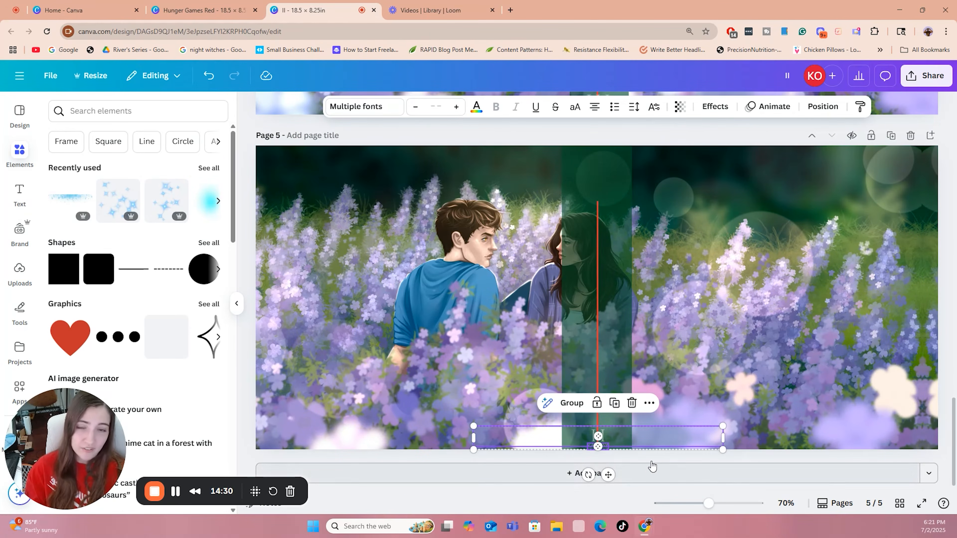
{"action": "left_click", "coordinate": [621, 456]}
{"action": "double_click", "coordinate": [603, 436]}
{"action": "type", "text": "IV"}
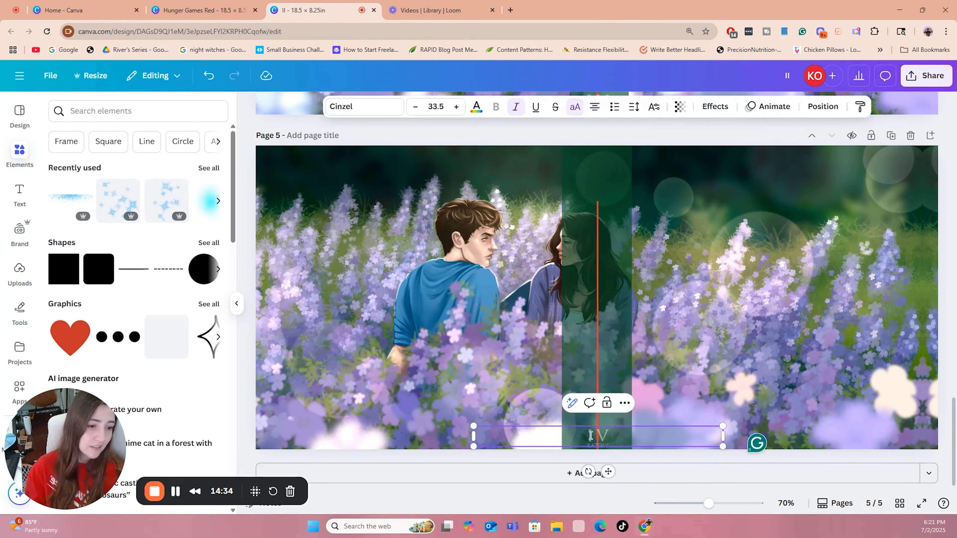
{"action": "left_click", "coordinate": [640, 452]}
Select the green strip and red line on page 2 and set their transparency to 0
{"action": "scroll", "coordinate": [622, 390], "scroll_direction": "up", "scroll_amount": 20}
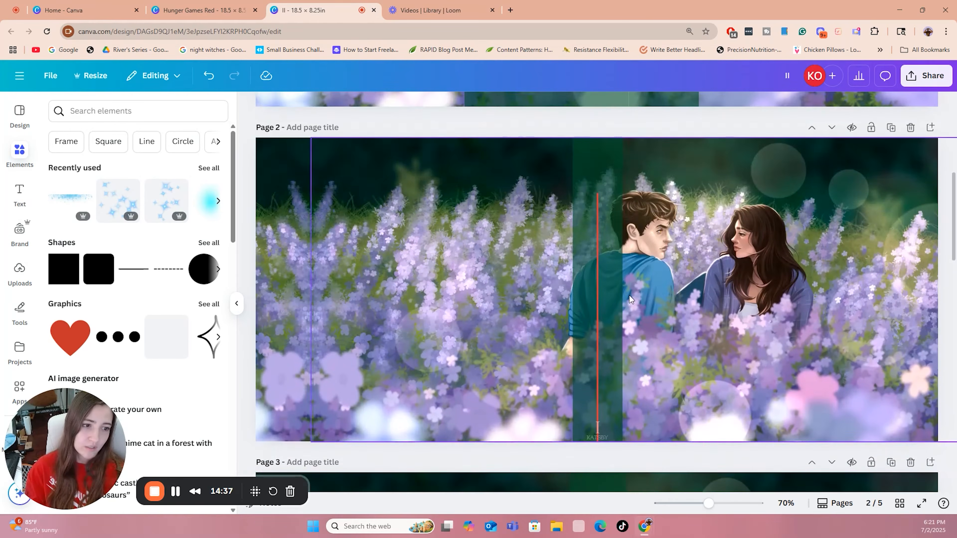
{"action": "left_click", "coordinate": [607, 277]}
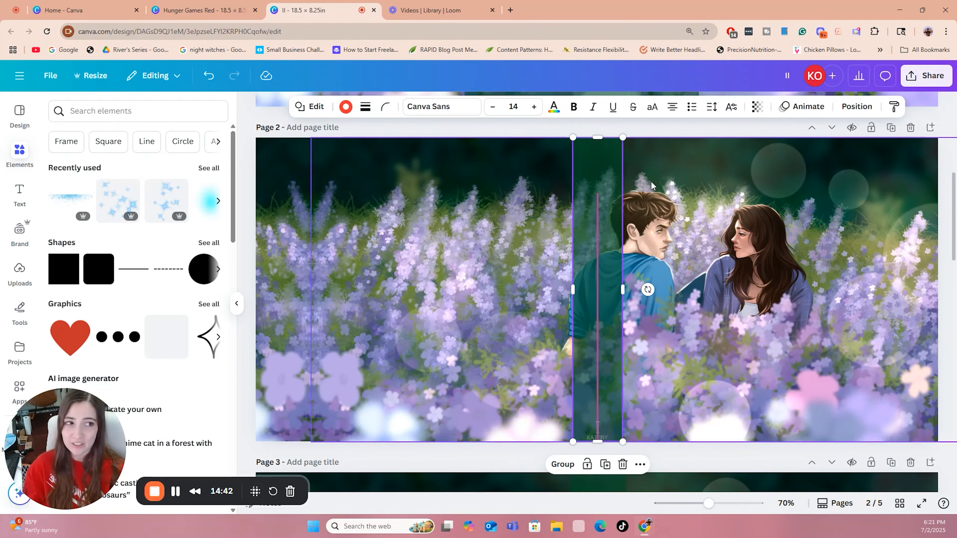
{"action": "left_click", "coordinate": [764, 110]}
{"action": "left_click_drag", "start_coordinate": [782, 151], "coordinate": [697, 152]}
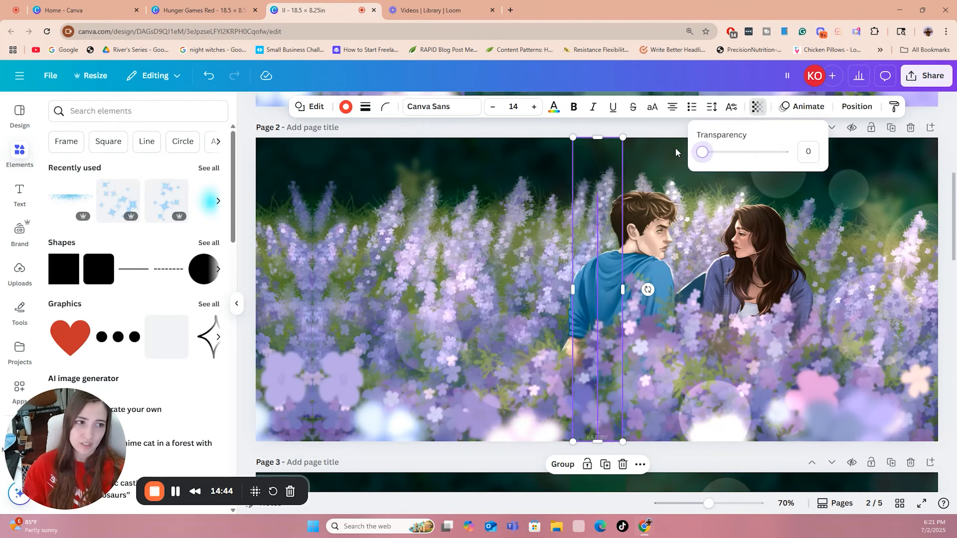
{"action": "left_click", "coordinate": [665, 127]}
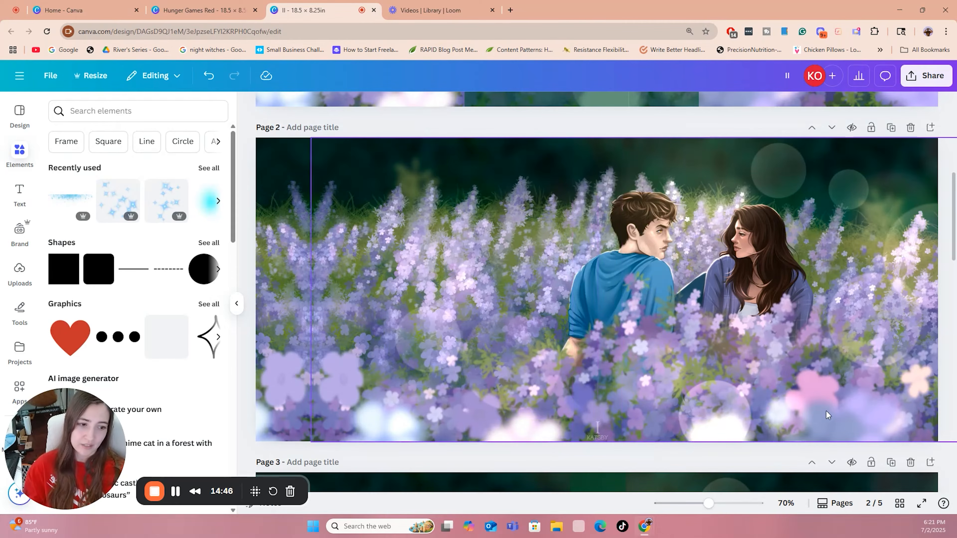
Hide page 3's green strip and red line by setting their transparency to 0
{"action": "scroll", "coordinate": [710, 462], "scroll_direction": "down", "scroll_amount": 6}
{"action": "left_click", "coordinate": [598, 396]}
{"action": "left_click", "coordinate": [612, 394], "text": "shift"}
{"action": "left_click", "coordinate": [757, 111]}
{"action": "left_click_drag", "start_coordinate": [783, 151], "coordinate": [701, 151]}
Set the transparency of the green strips and red lines on pages 4 and 5 to 0
{"action": "scroll", "coordinate": [640, 339], "scroll_direction": "down", "scroll_amount": 5}
{"action": "left_click", "coordinate": [597, 415]}
{"action": "left_click", "coordinate": [613, 415], "text": "shift"}
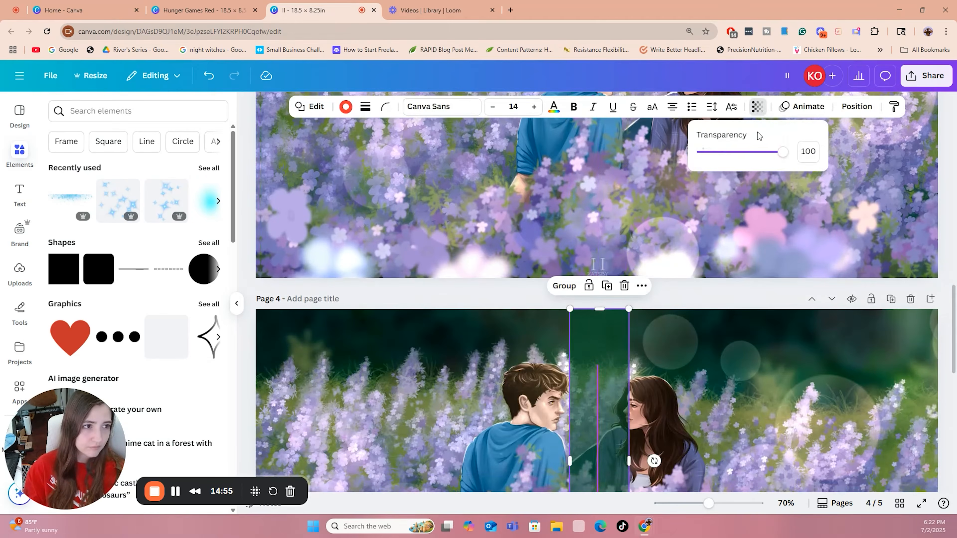
{"action": "left_click", "coordinate": [757, 111]}
{"action": "scroll", "coordinate": [720, 332], "scroll_direction": "down", "scroll_amount": 1}
{"action": "scroll", "coordinate": [876, 252], "scroll_direction": "up", "scroll_amount": 5}
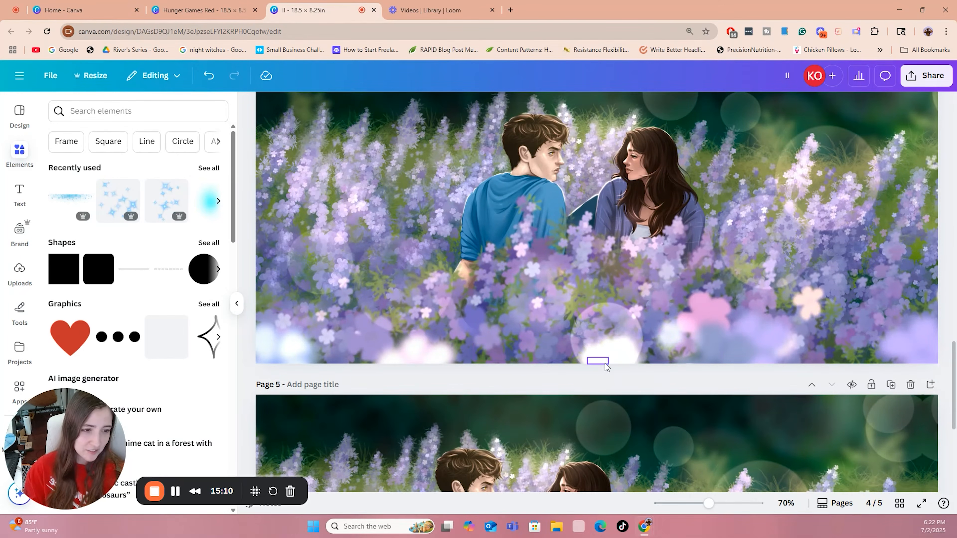
Recolour the numeral III and its caption on page 4 with the slate-blue photo colour
{"action": "left_click", "coordinate": [601, 358]}
{"action": "left_click", "coordinate": [601, 352], "text": "shift"}
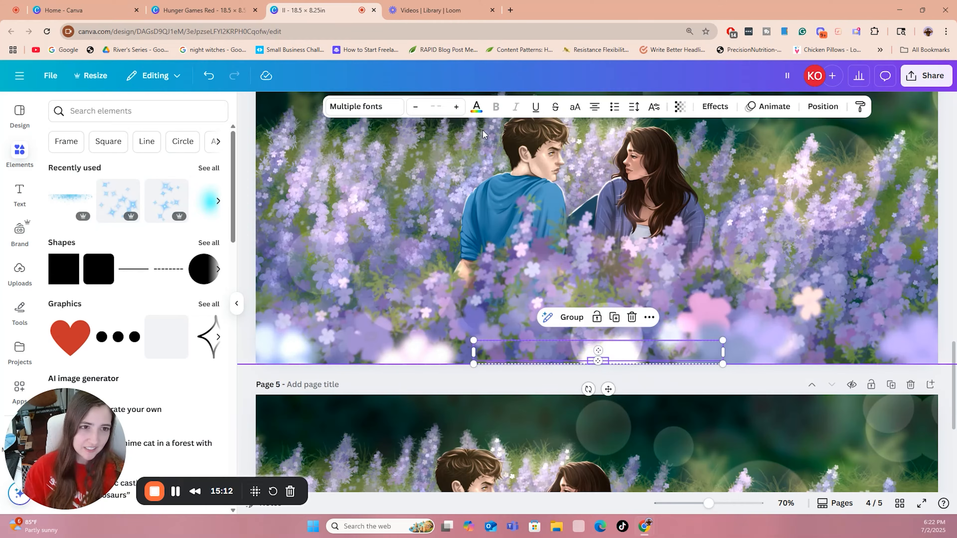
{"action": "left_click", "coordinate": [475, 107]}
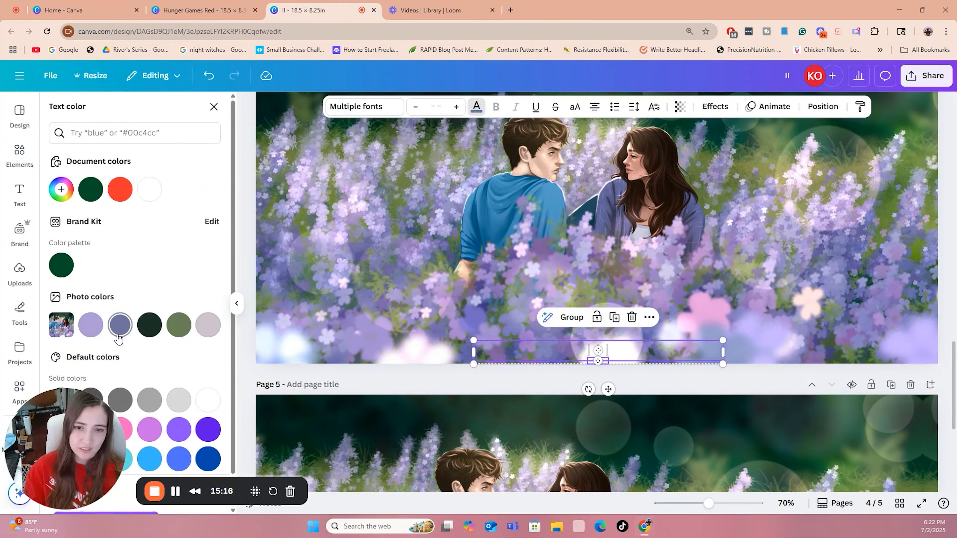
{"action": "left_click", "coordinate": [445, 374]}
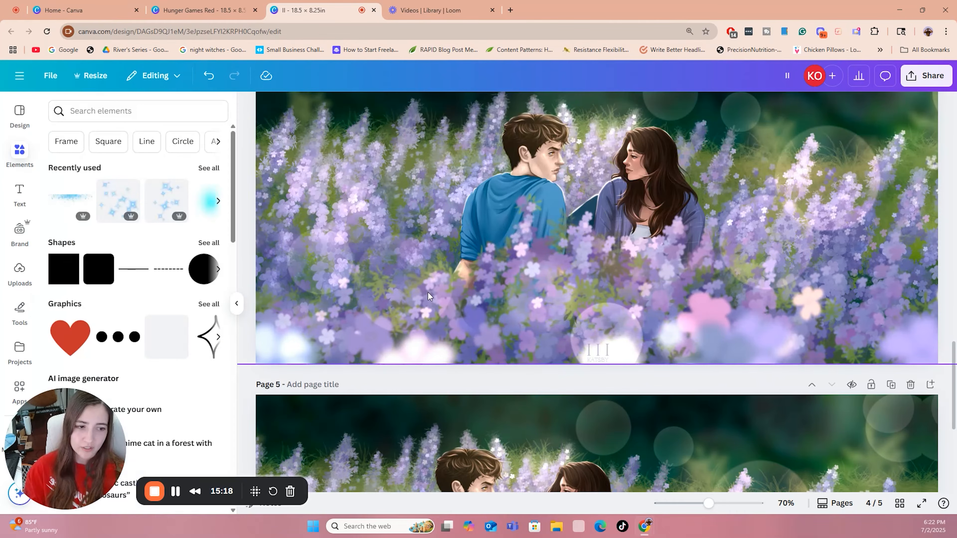
Review the numerals and the illustration on each page, from page 5 up to page 1 and back to page 2
{"action": "scroll", "coordinate": [672, 410], "scroll_direction": "up", "scroll_amount": 5}
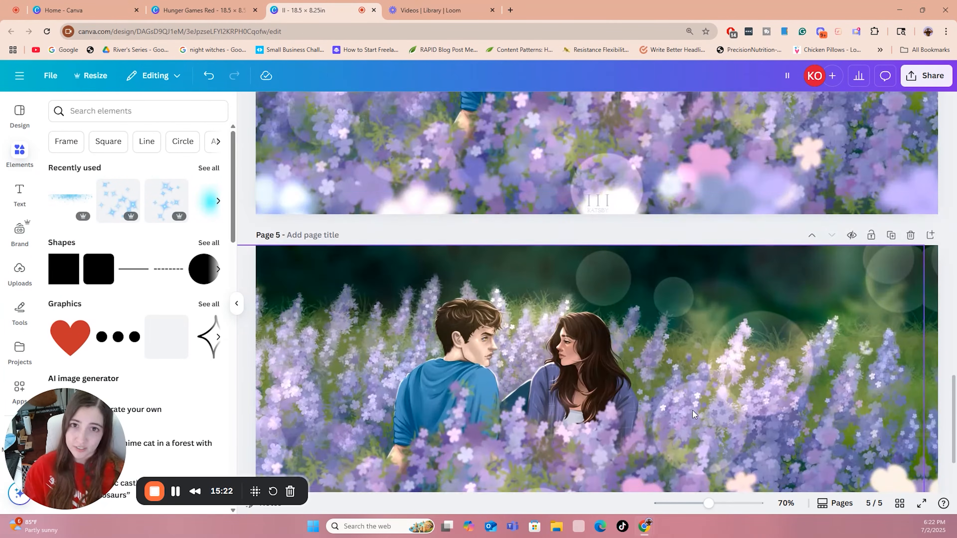
{"action": "scroll", "coordinate": [692, 410], "scroll_direction": "down", "scroll_amount": 3}
{"action": "scroll", "coordinate": [712, 399], "scroll_direction": "up", "scroll_amount": 20}
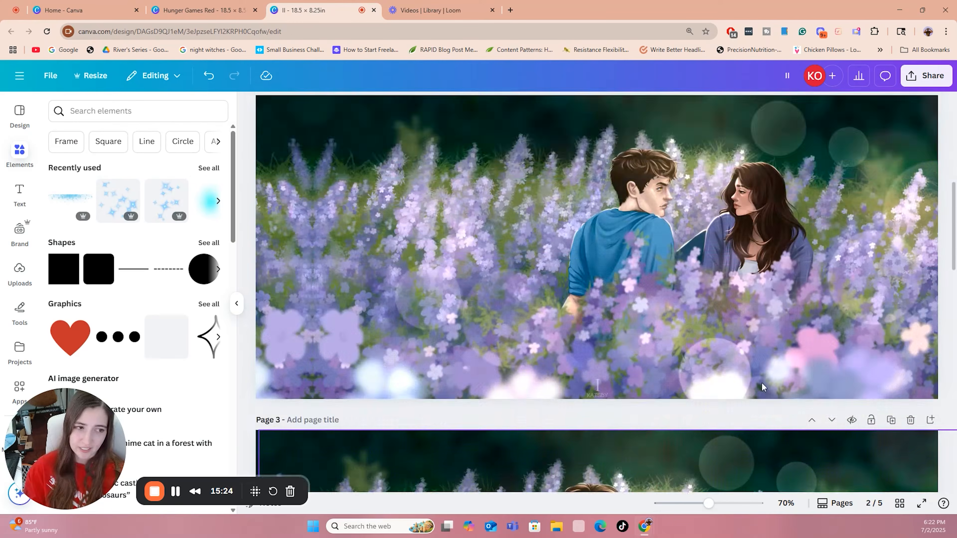
{"action": "scroll", "coordinate": [738, 373], "scroll_direction": "up", "scroll_amount": 4}
{"action": "scroll", "coordinate": [738, 361], "scroll_direction": "down", "scroll_amount": 1}
{"action": "scroll", "coordinate": [738, 361], "scroll_direction": "up", "scroll_amount": 1}
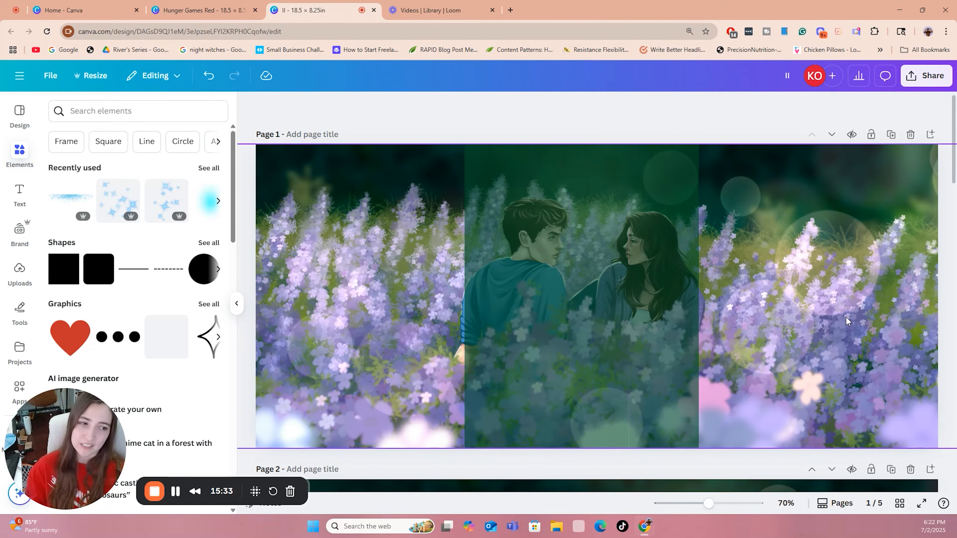
{"action": "scroll", "coordinate": [804, 293], "scroll_direction": "down", "scroll_amount": 7}
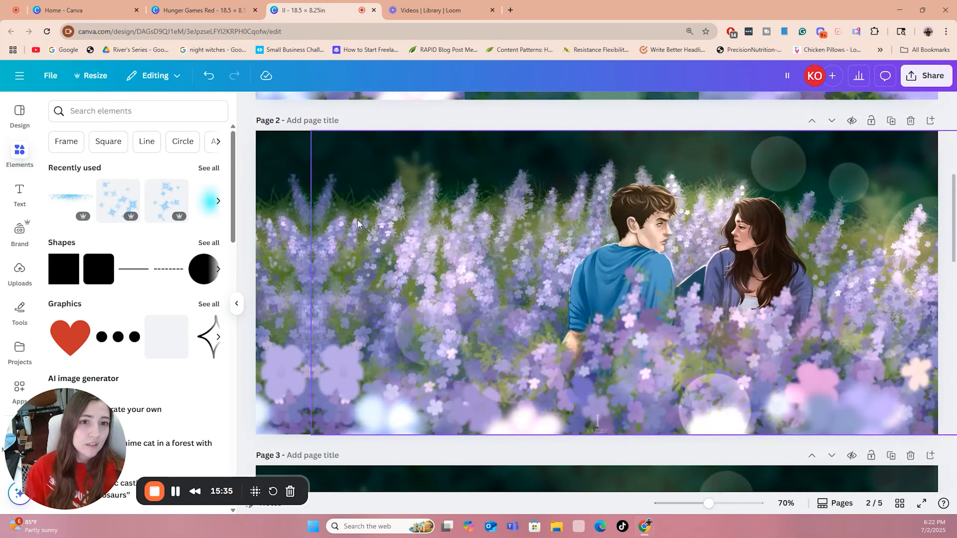
{"action": "scroll", "coordinate": [790, 150], "scroll_direction": "down", "scroll_amount": 1}
Download only the current page, page 2, as a PNG at size 1
{"action": "left_click", "coordinate": [923, 81]}
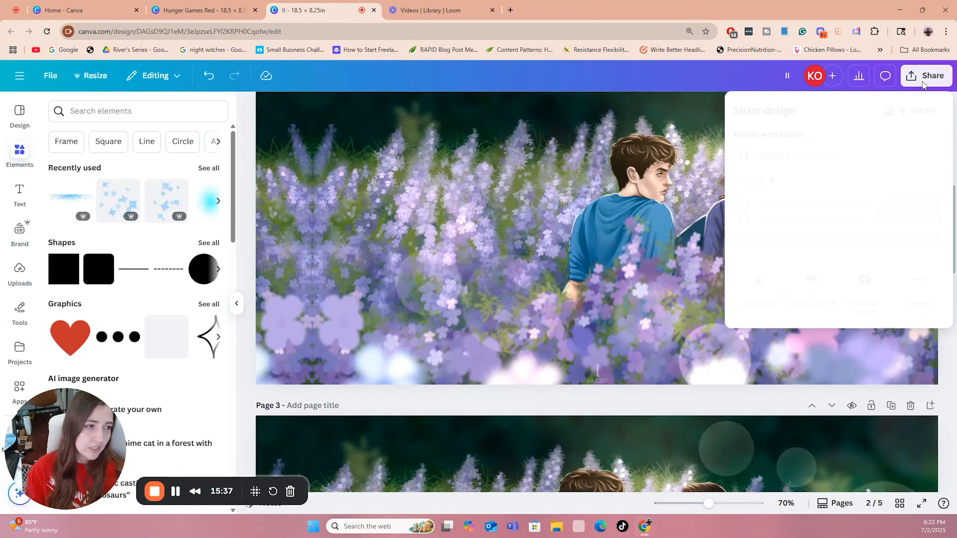
{"action": "left_click", "coordinate": [762, 309]}
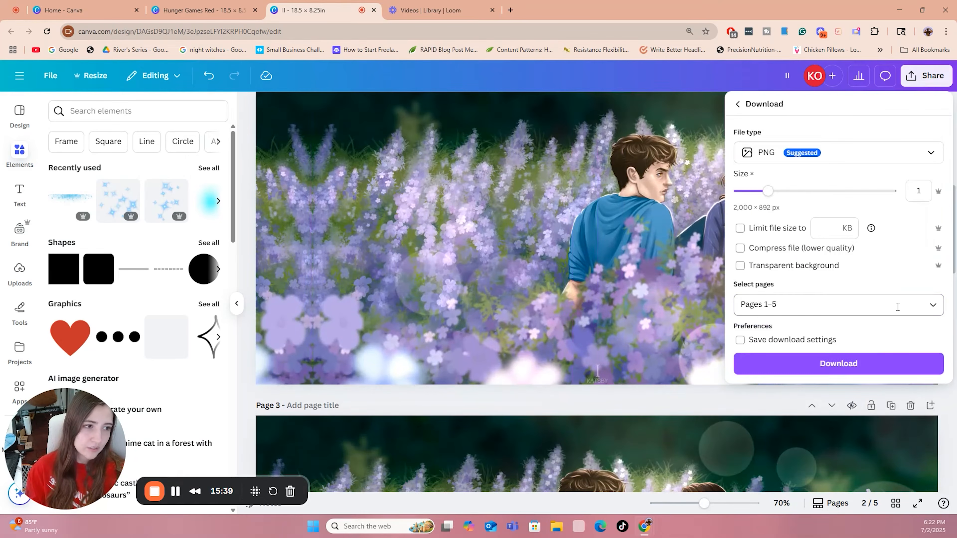
{"action": "left_click", "coordinate": [871, 304]}
{"action": "left_click", "coordinate": [856, 363]}
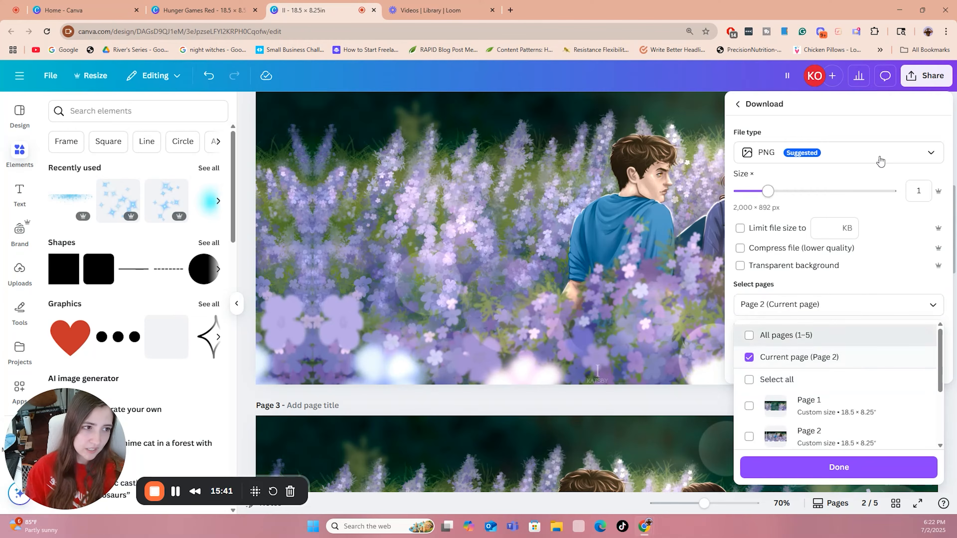
{"action": "left_click", "coordinate": [833, 153]}
{"action": "left_click", "coordinate": [783, 250]}
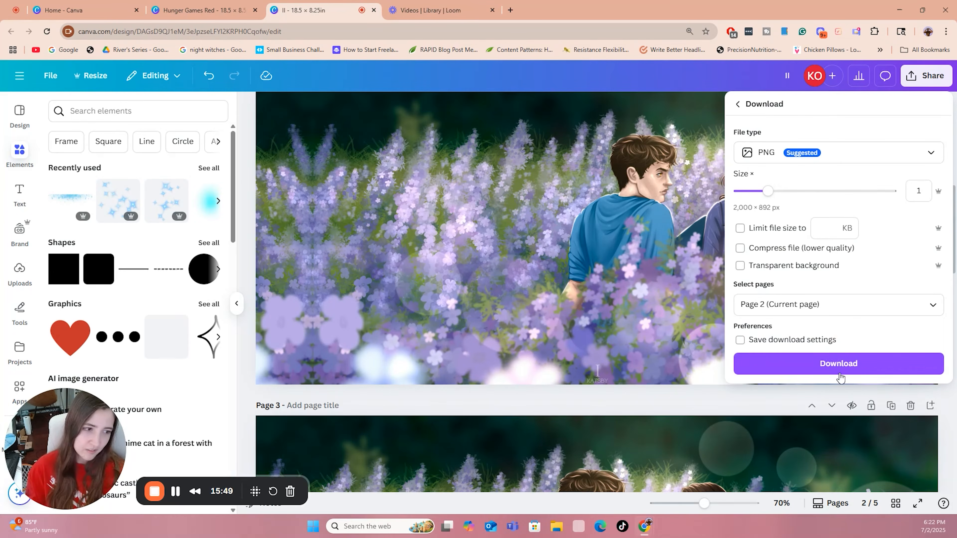
{"action": "left_click", "coordinate": [838, 362]}
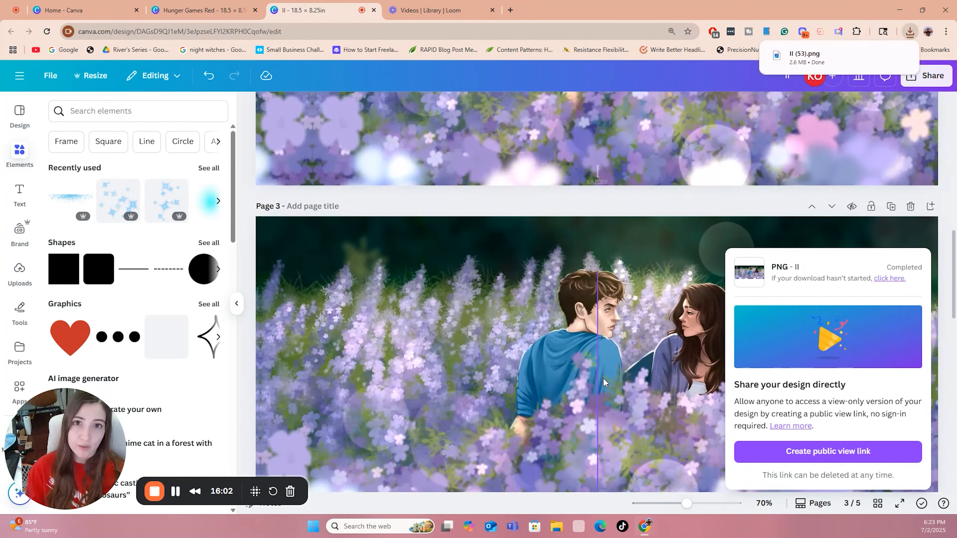
Set up a PNG download at size 1 for only the current page, page 3
{"action": "scroll", "coordinate": [599, 378], "scroll_direction": "down", "scroll_amount": 3}
{"action": "scroll", "coordinate": [596, 380], "scroll_direction": "up", "scroll_amount": 2}
{"action": "scroll", "coordinate": [608, 248], "scroll_direction": "down", "scroll_amount": 1}
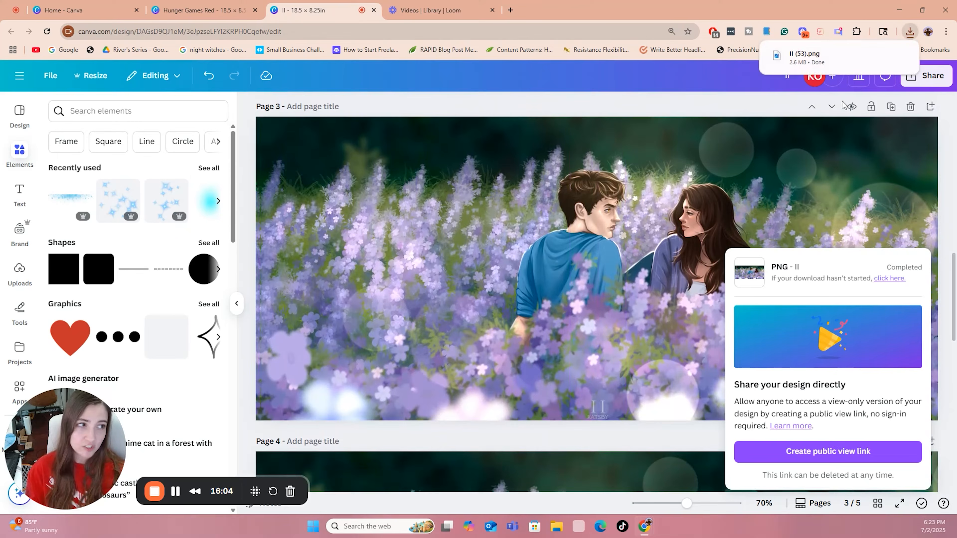
{"action": "left_click", "coordinate": [926, 75]}
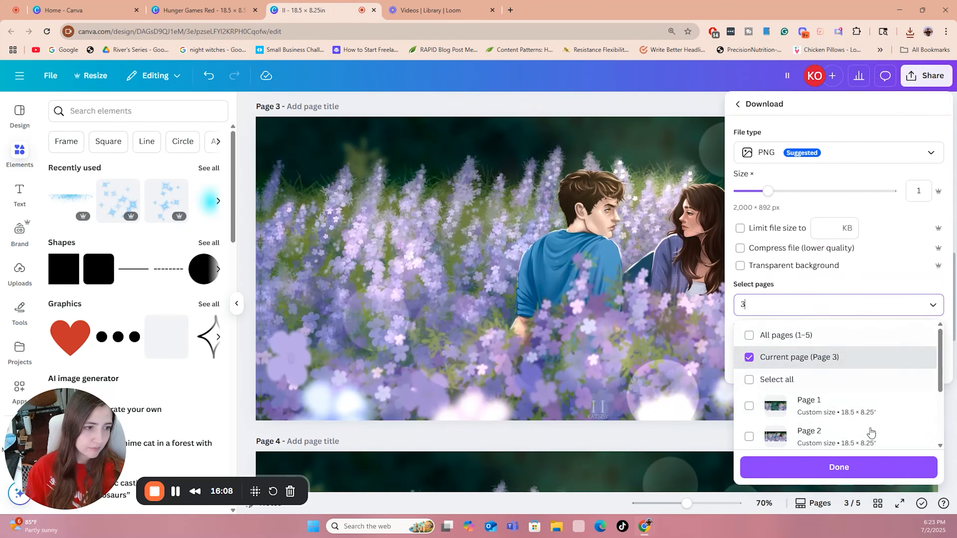
{"action": "left_click", "coordinate": [837, 466]}
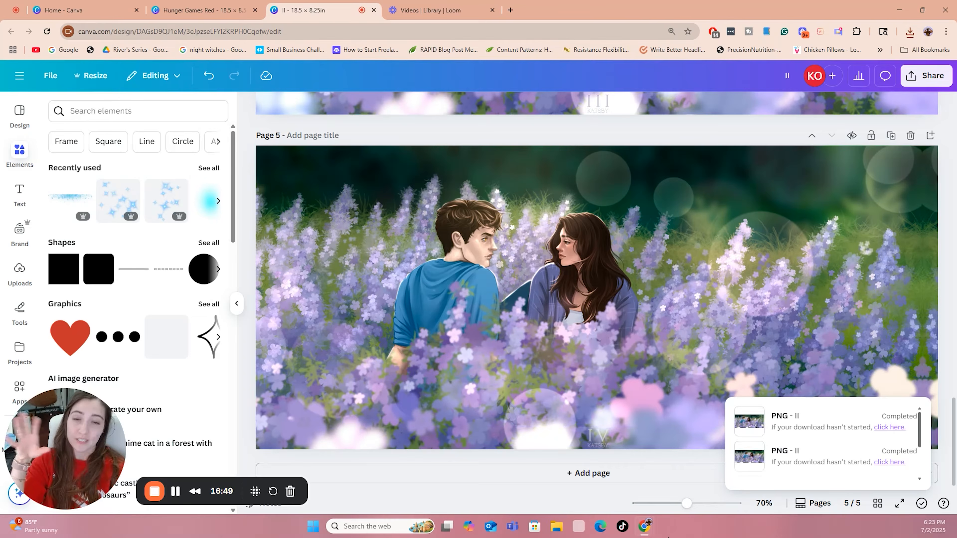
Switch to Lumaprints, upload II (53).png for a new order item, and choose Archival Matte Fine Art Paper as the product
{"action": "left_click", "coordinate": [444, 10]}
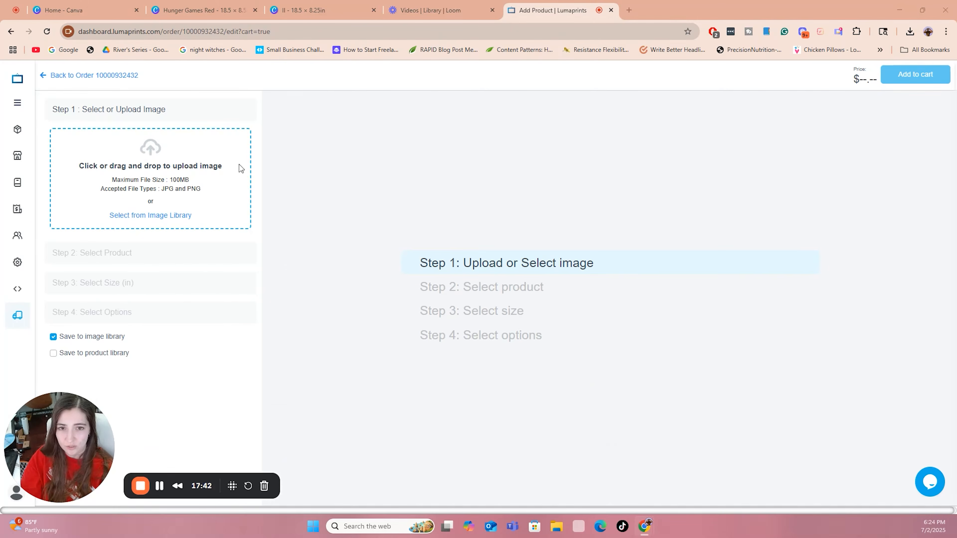
{"action": "left_click", "coordinate": [162, 167]}
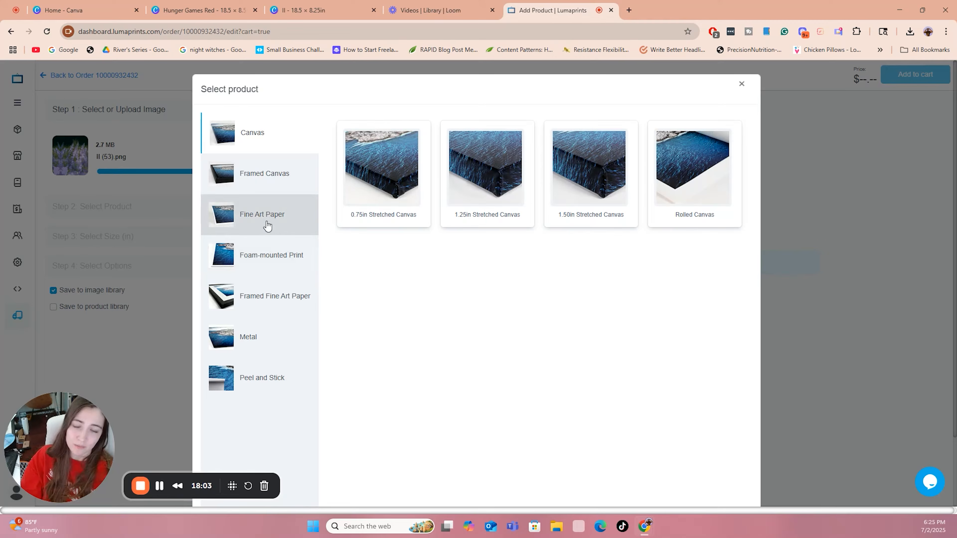
{"action": "left_click", "coordinate": [283, 228]}
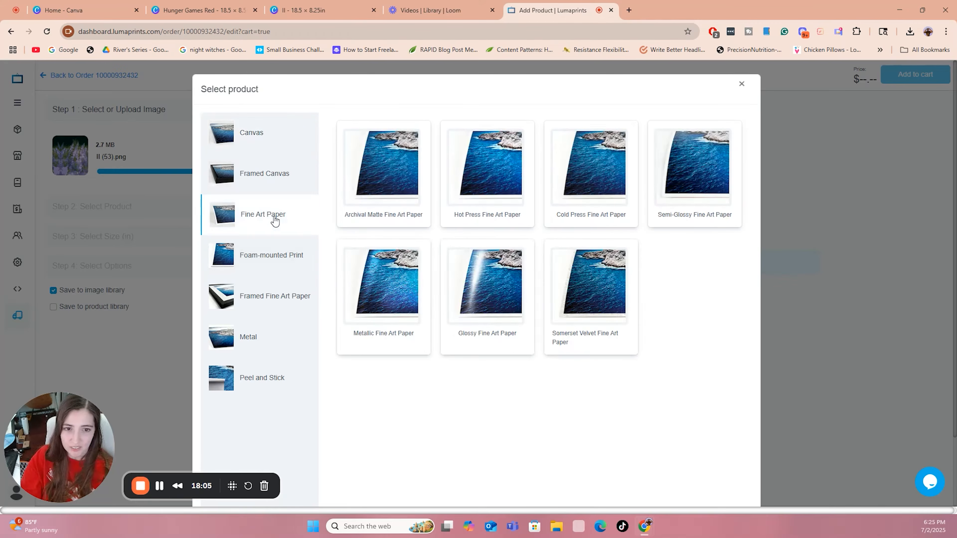
{"action": "left_click", "coordinate": [374, 174]}
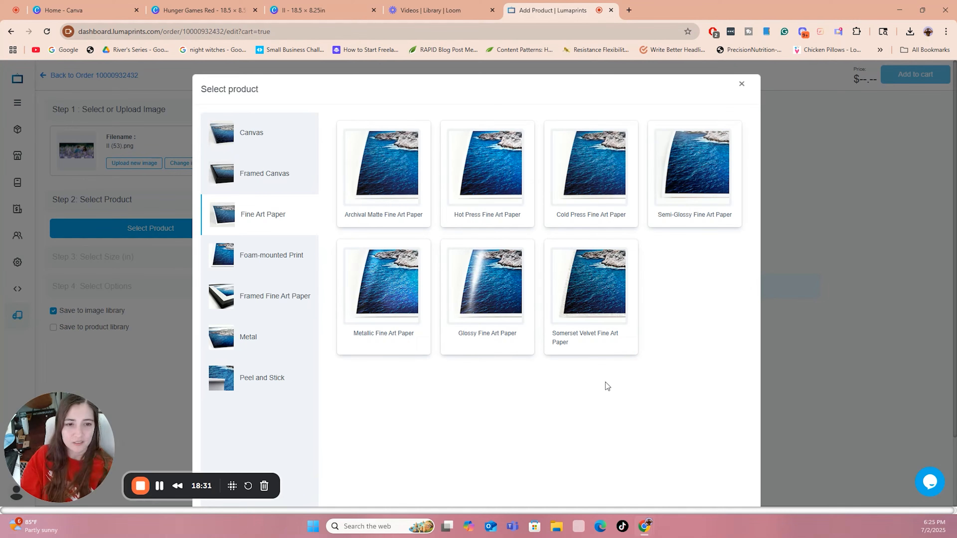
{"action": "left_click", "coordinate": [392, 184]}
Set a custom print size of 18.5 × 8.25 in for the fine art paper
{"action": "scroll", "coordinate": [245, 391], "scroll_direction": "down", "scroll_amount": 5}
{"action": "scroll", "coordinate": [235, 407], "scroll_direction": "up", "scroll_amount": 3}
{"action": "scroll", "coordinate": [234, 407], "scroll_direction": "up", "scroll_amount": 2}
{"action": "scroll", "coordinate": [226, 399], "scroll_direction": "down", "scroll_amount": 2}
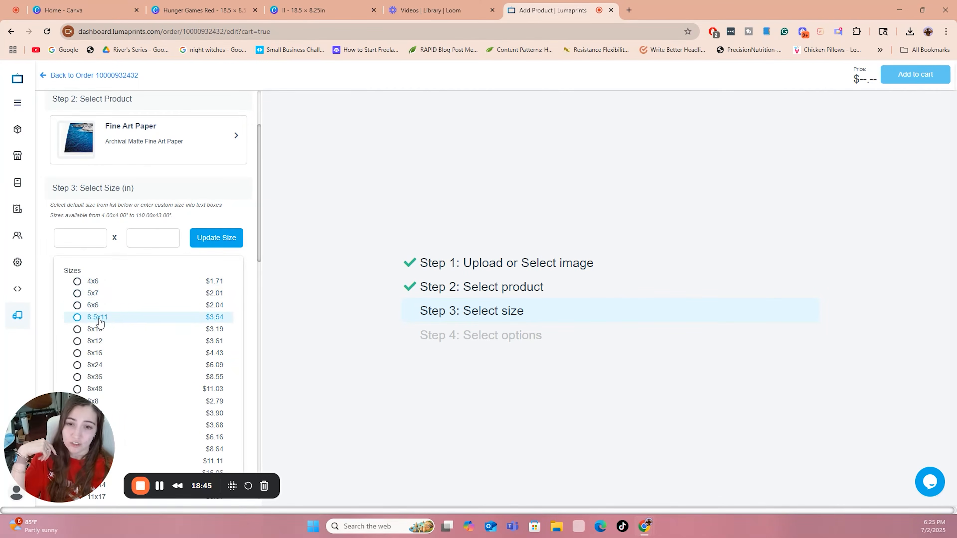
{"action": "scroll", "coordinate": [180, 339], "scroll_direction": "down", "scroll_amount": 5}
{"action": "scroll", "coordinate": [187, 331], "scroll_direction": "up", "scroll_amount": 8}
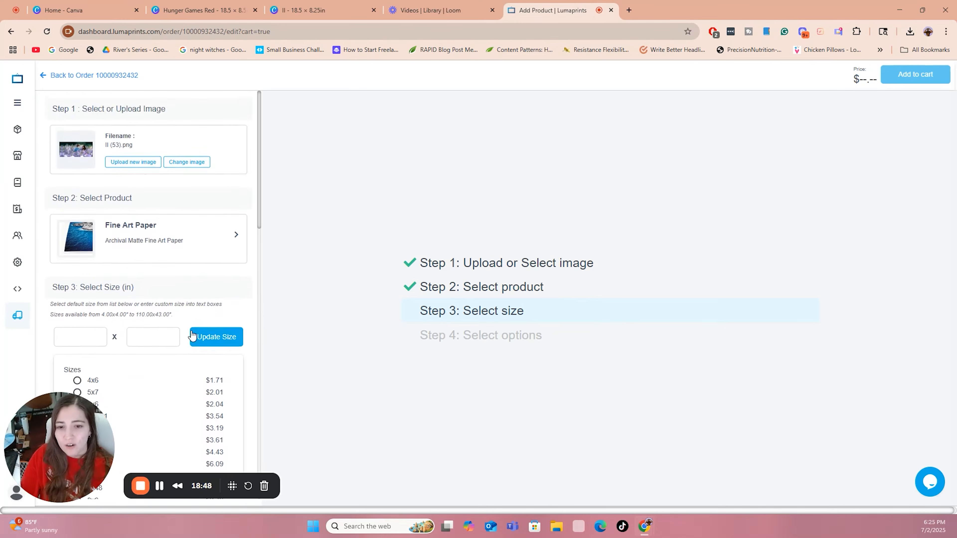
{"action": "scroll", "coordinate": [115, 318], "scroll_direction": "down", "scroll_amount": 1}
{"action": "left_click", "coordinate": [80, 287]}
{"action": "type", "text": "18"}
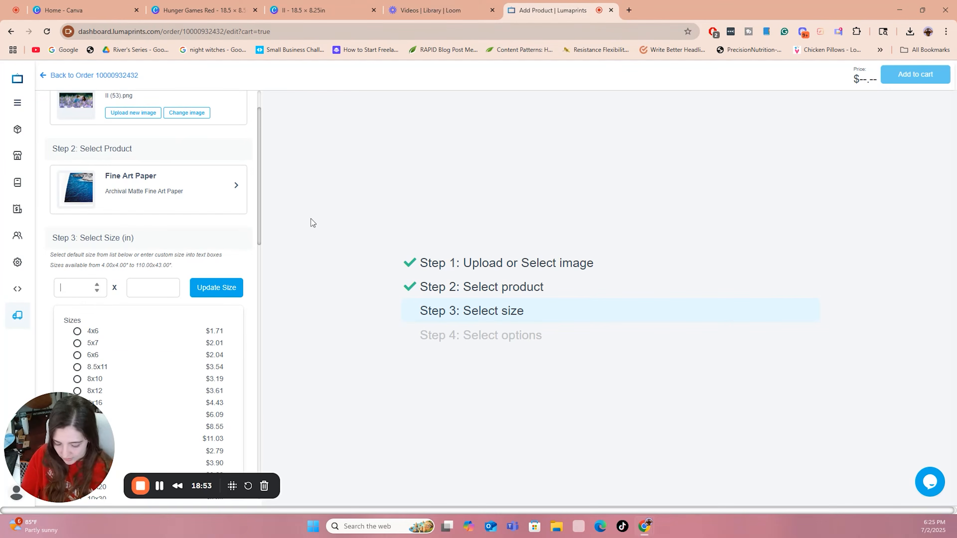
{"action": "type", "text": ".5"}
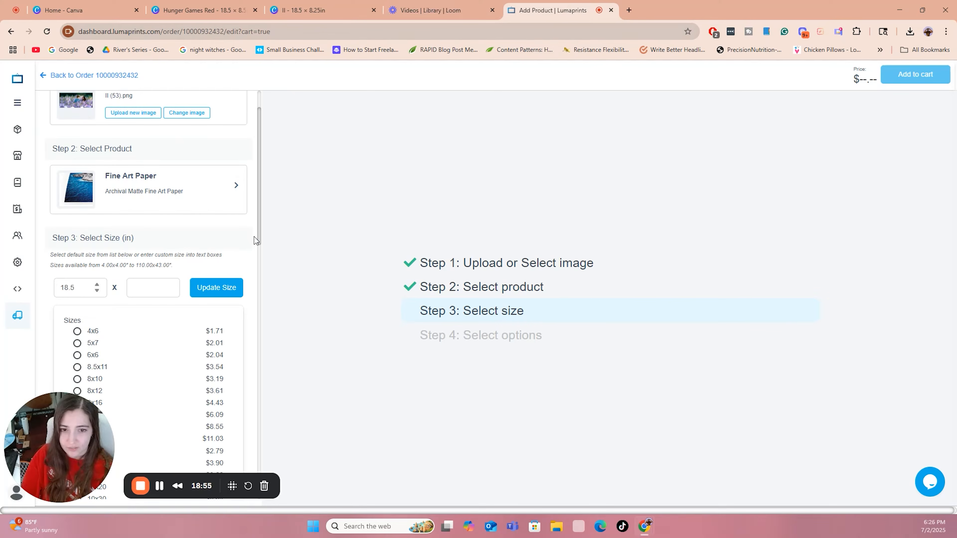
{"action": "left_click", "coordinate": [153, 291]}
{"action": "type", "text": "8."}
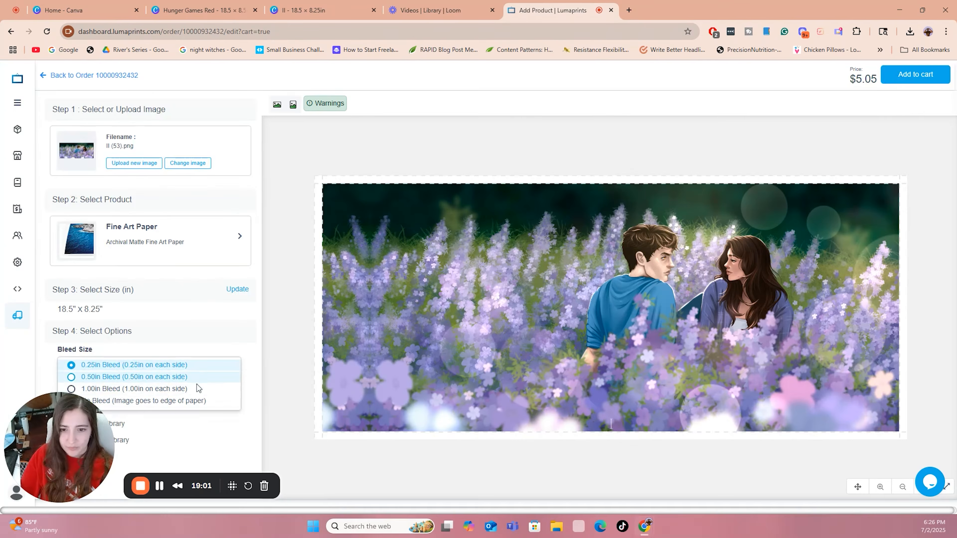
Set the bleed size to No Bleed (image goes to edge of paper) and add the print to the cart
{"action": "left_click", "coordinate": [166, 400]}
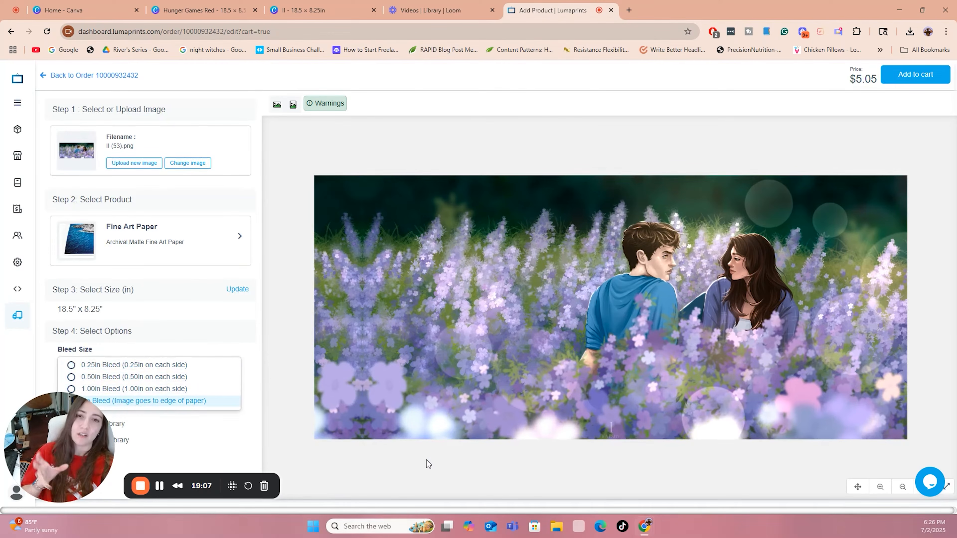
{"action": "left_click_drag", "start_coordinate": [42, 446], "coordinate": [52, 292]}
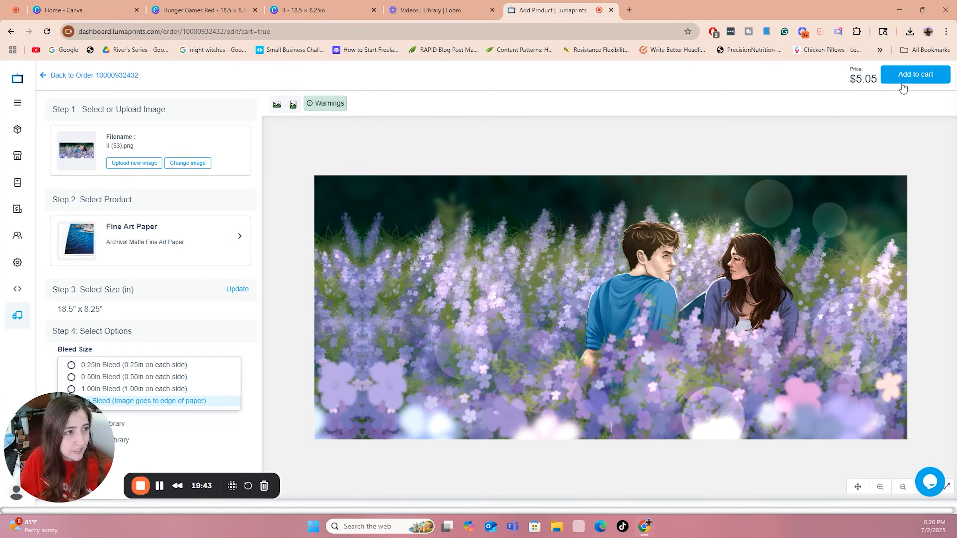
{"action": "left_click", "coordinate": [913, 75]}
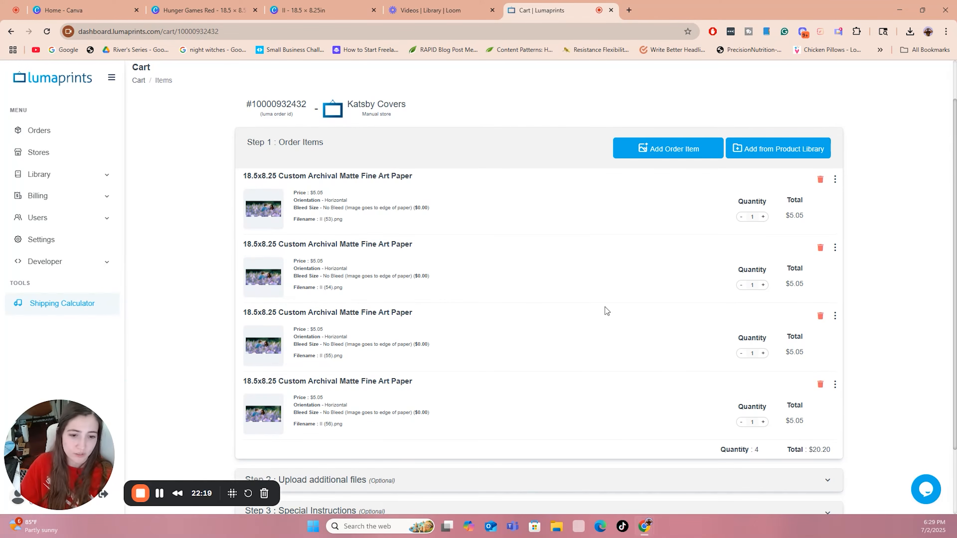
{"action": "scroll", "coordinate": [569, 433], "scroll_direction": "down", "scroll_amount": 2}
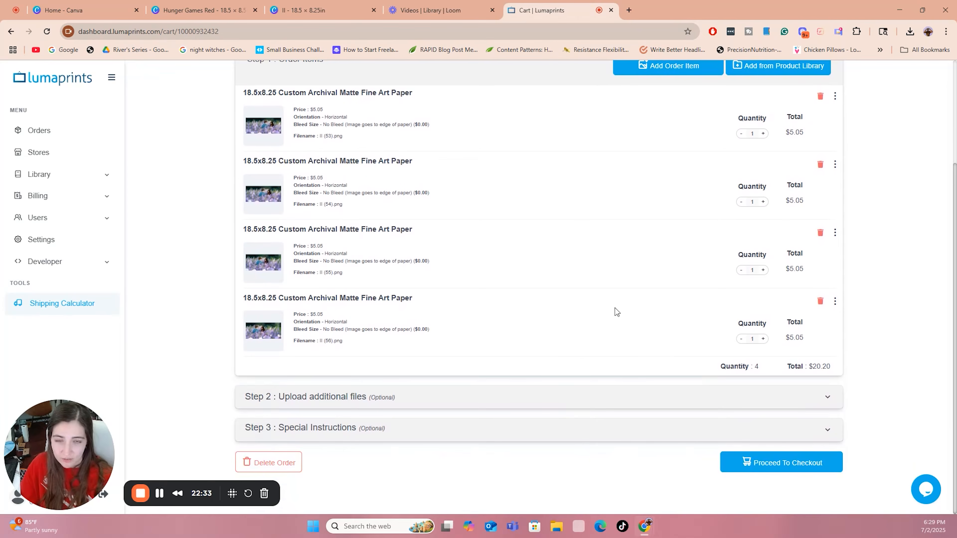